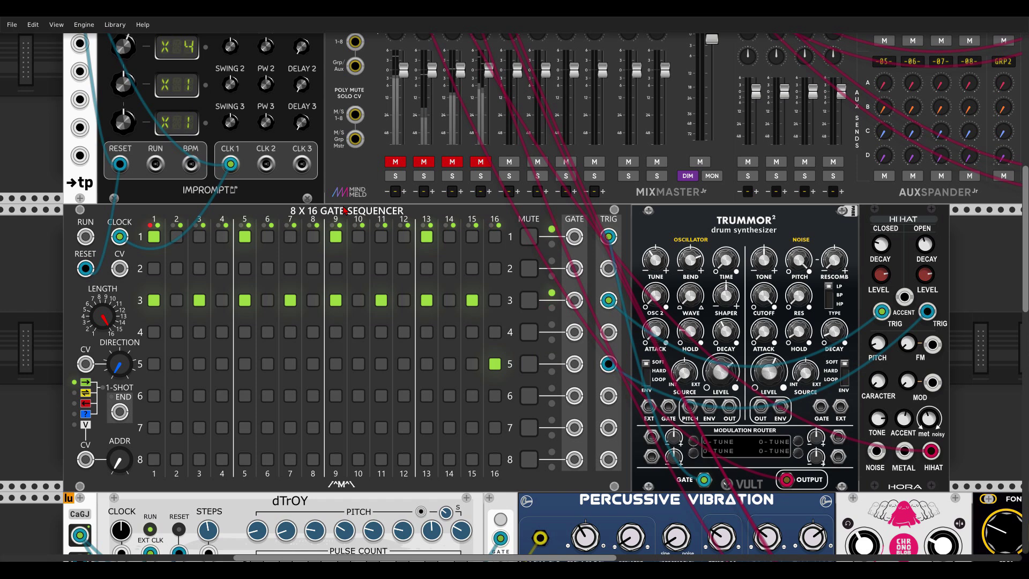
Unmute the first two channels on the MixMaster mixer
click(395, 162)
click(419, 164)
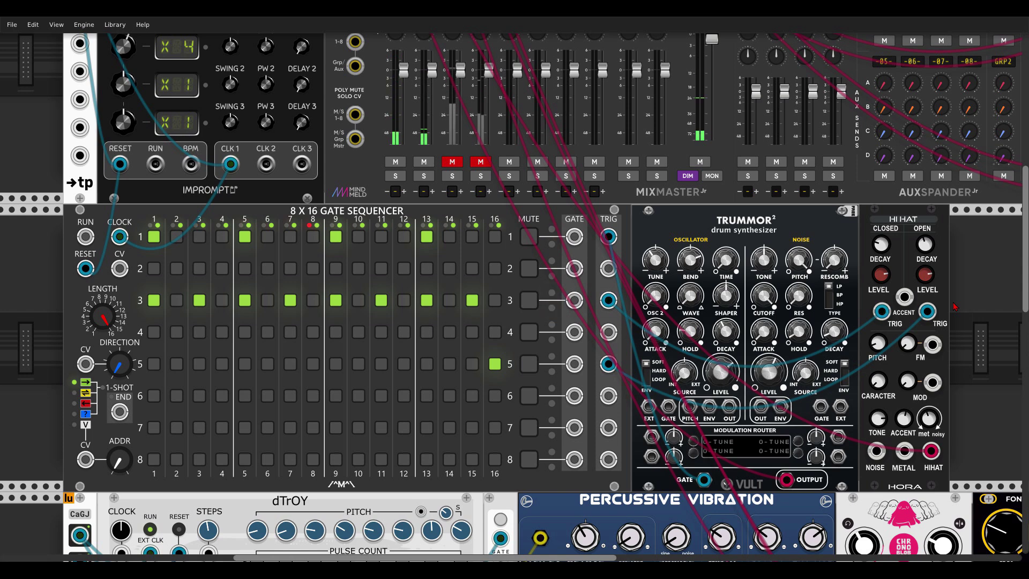
Shift the Trummor drum synthesizer away from the gate sequencer and add a Bernoulli gate module in the gap, found by searching for "branc"
drag(667, 234, 837, 234)
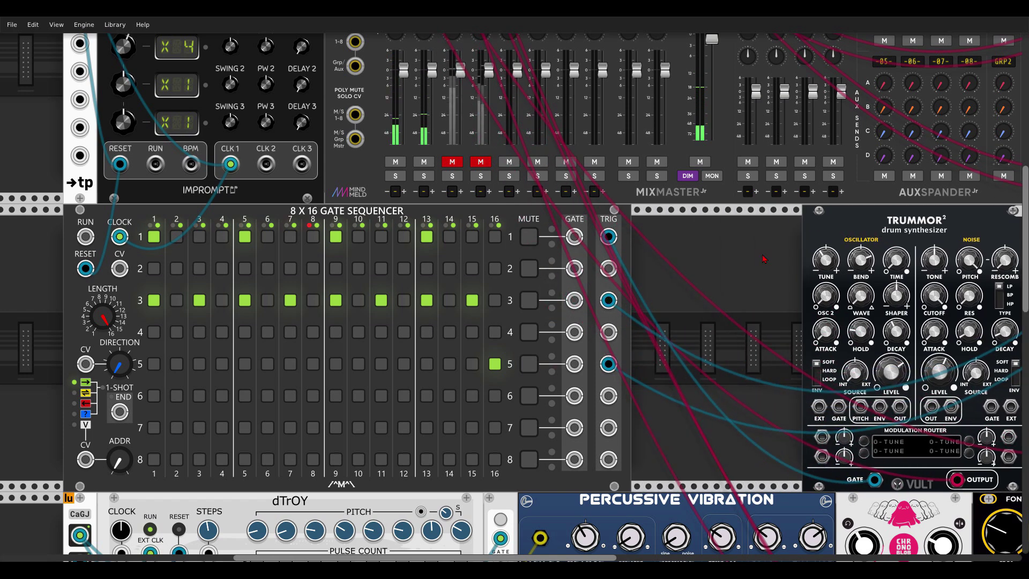
right_click(743, 266)
text(branc)
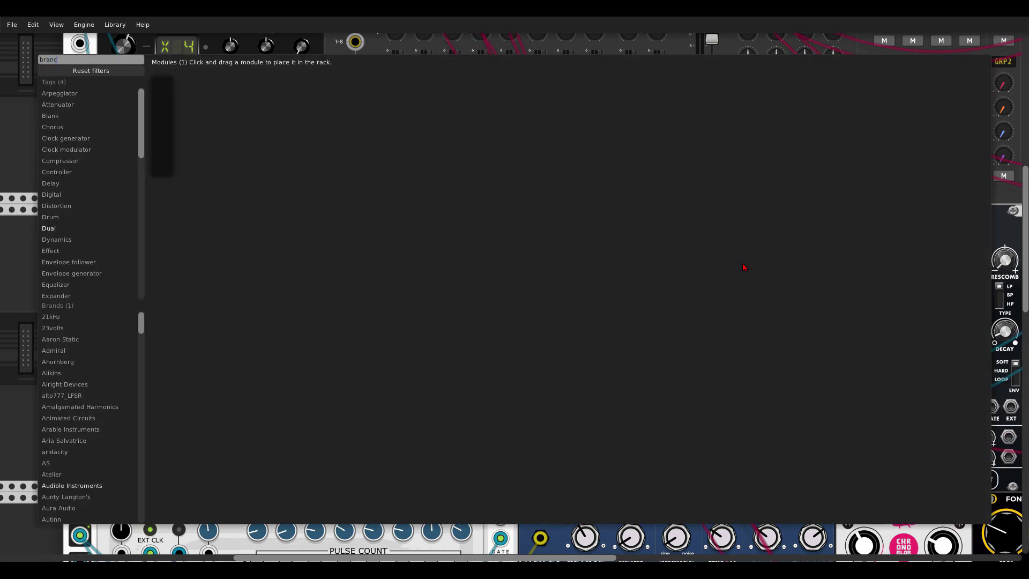
drag(162, 98, 645, 257)
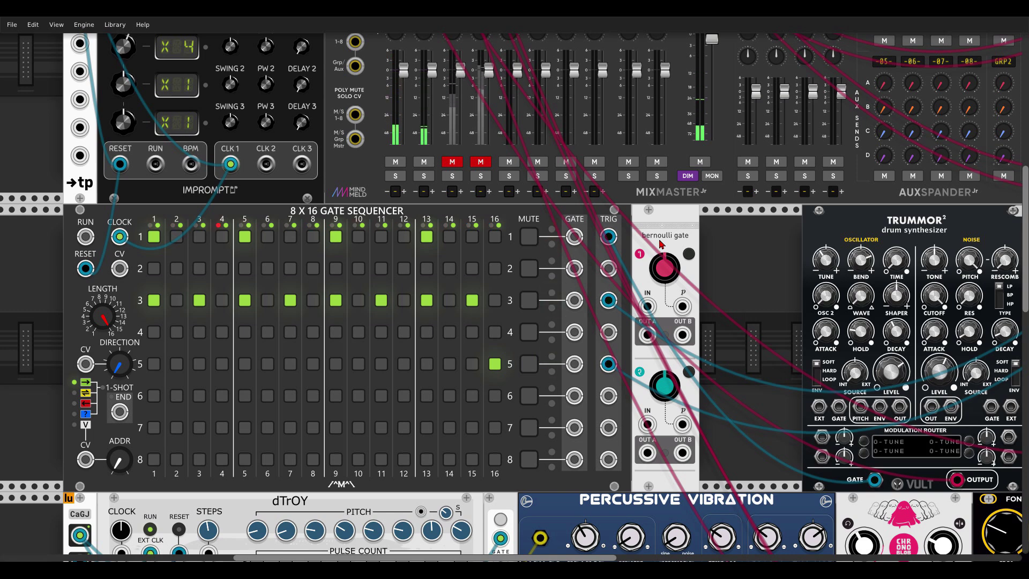
click(404, 239)
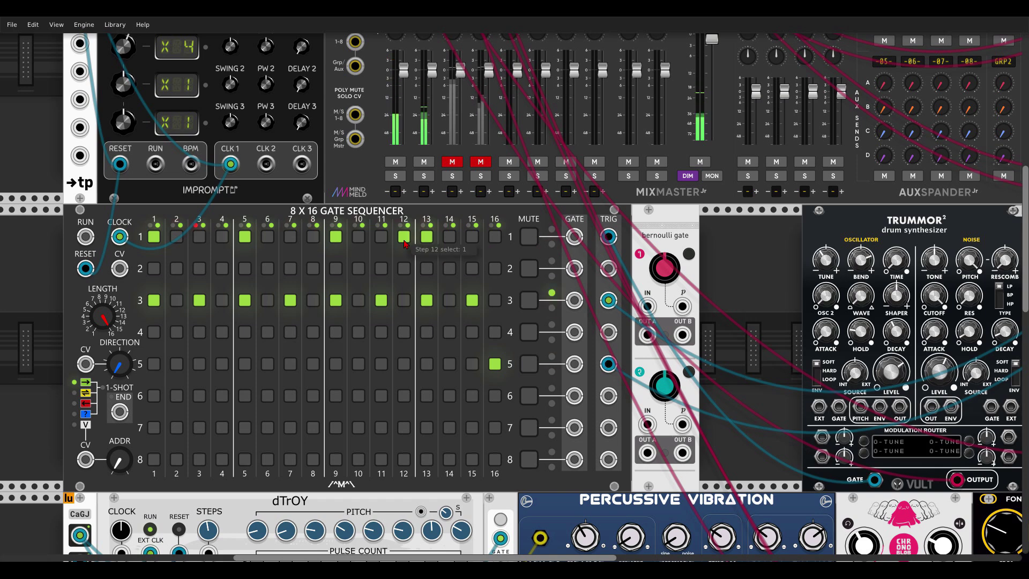
click(404, 238)
click(292, 237)
click(292, 237)
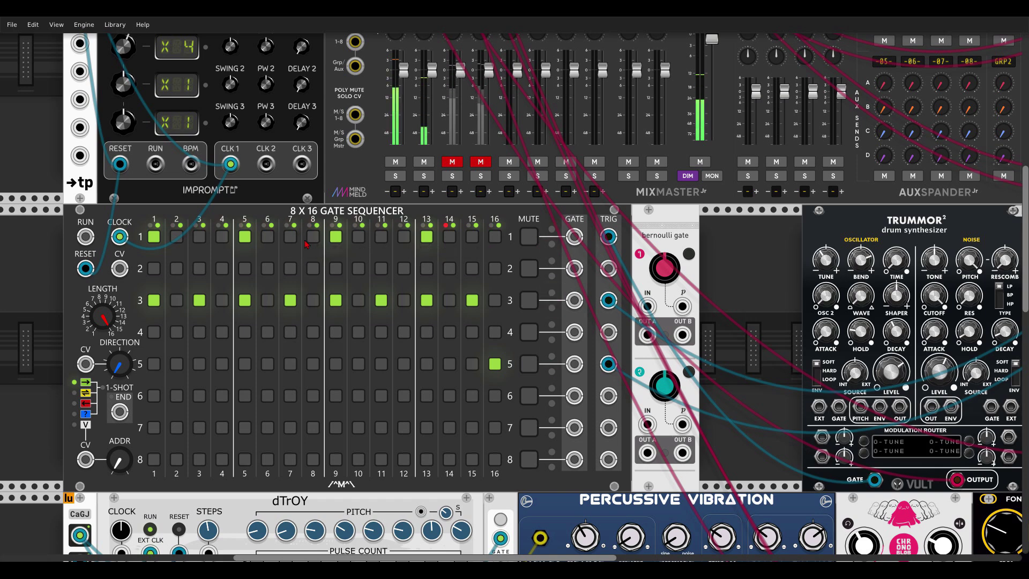
click(404, 237)
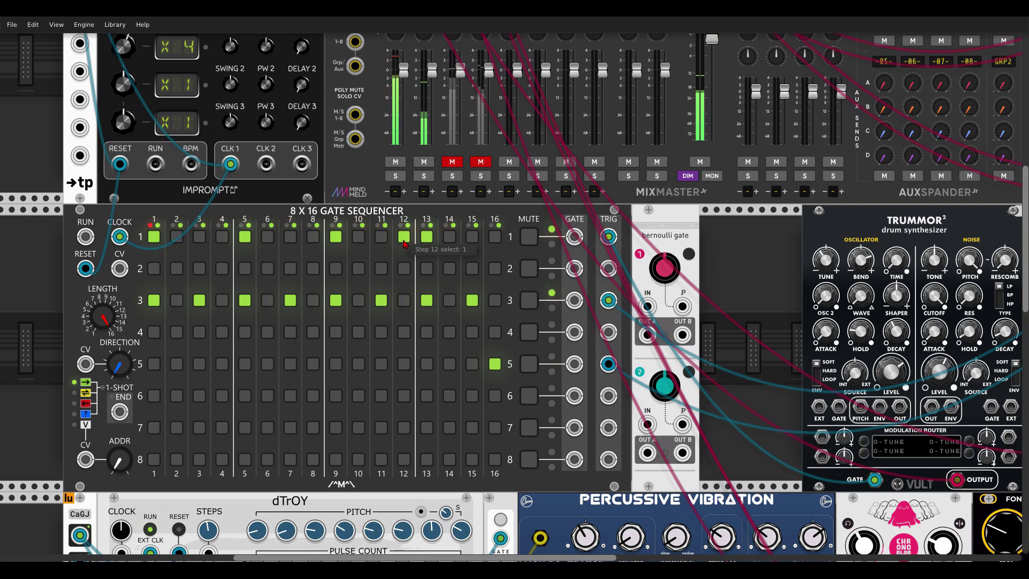
click(404, 242)
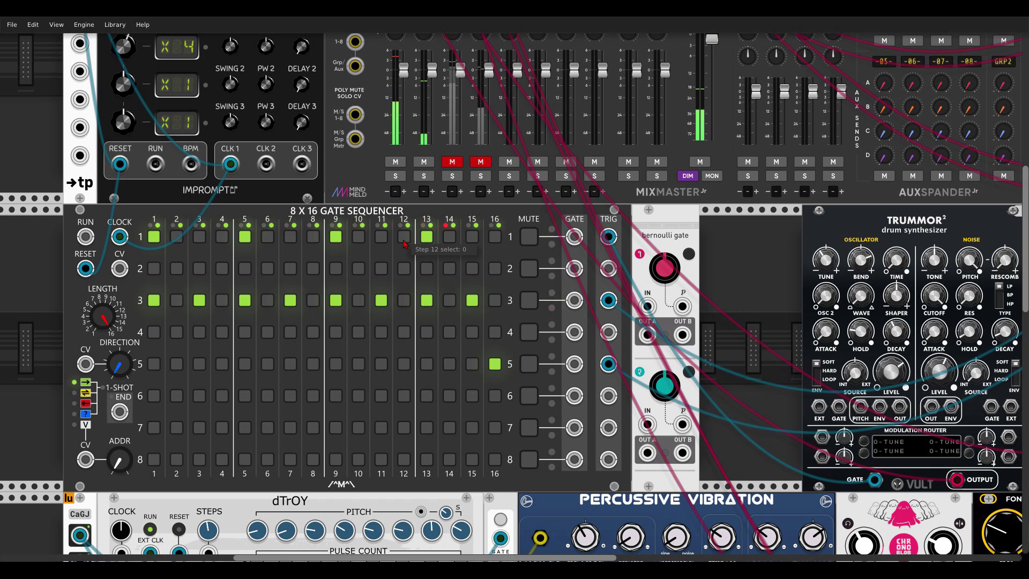
Activate steps 7 and 12 on row 2 of the gate sequencer and patch its trigger output into the first Bernoulli gate's input
click(404, 269)
click(290, 274)
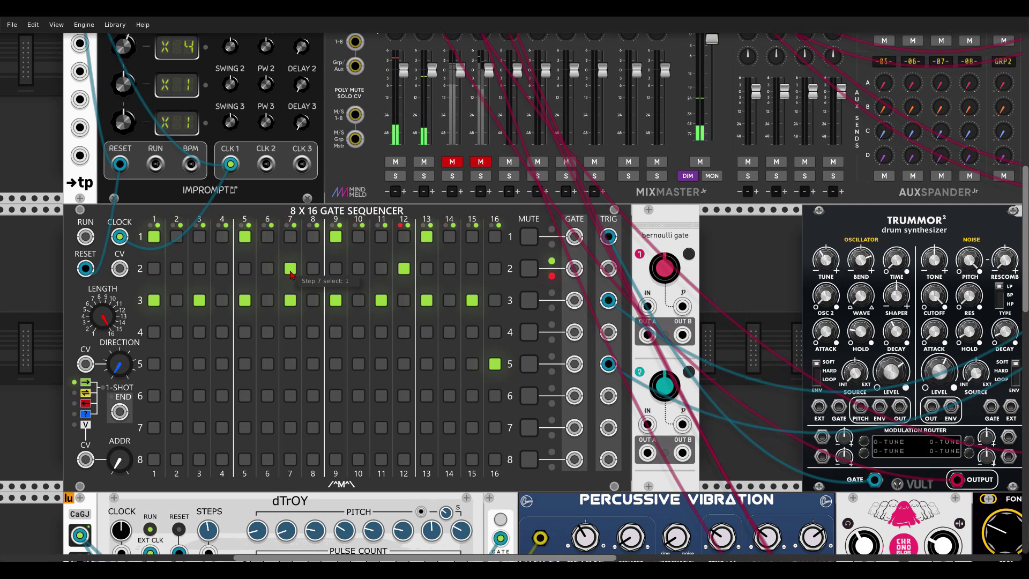
drag(608, 269, 647, 306)
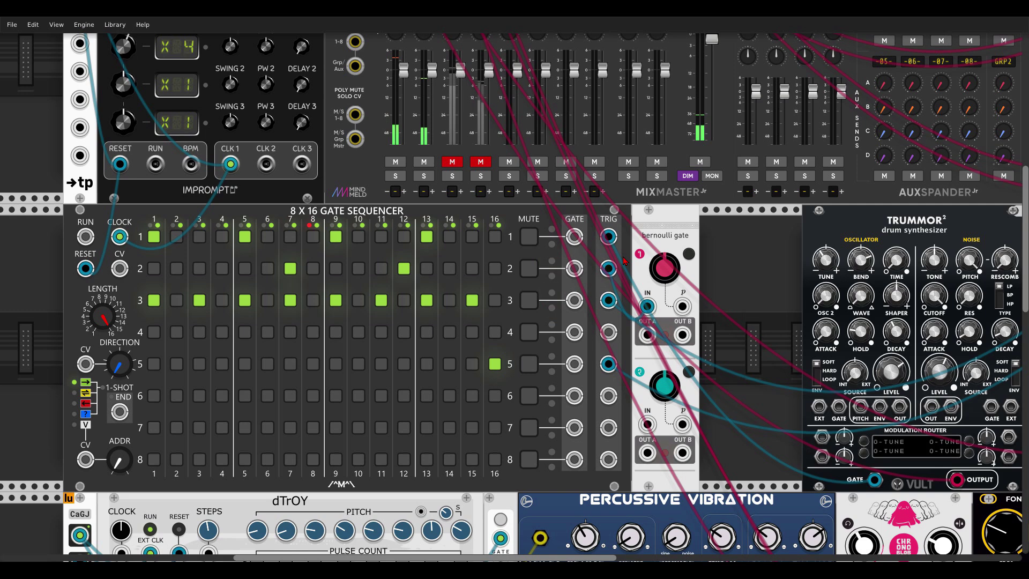
Search the module library for "bool" and place the logic module with AND, OR and XOR outputs beside the Bernoulli gate
right_click(726, 282)
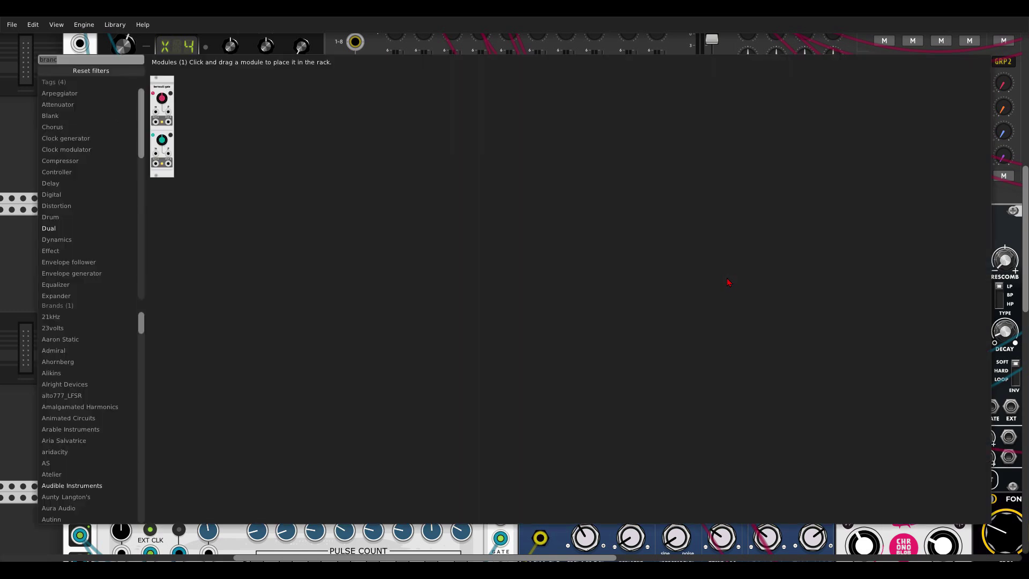
text(bool)
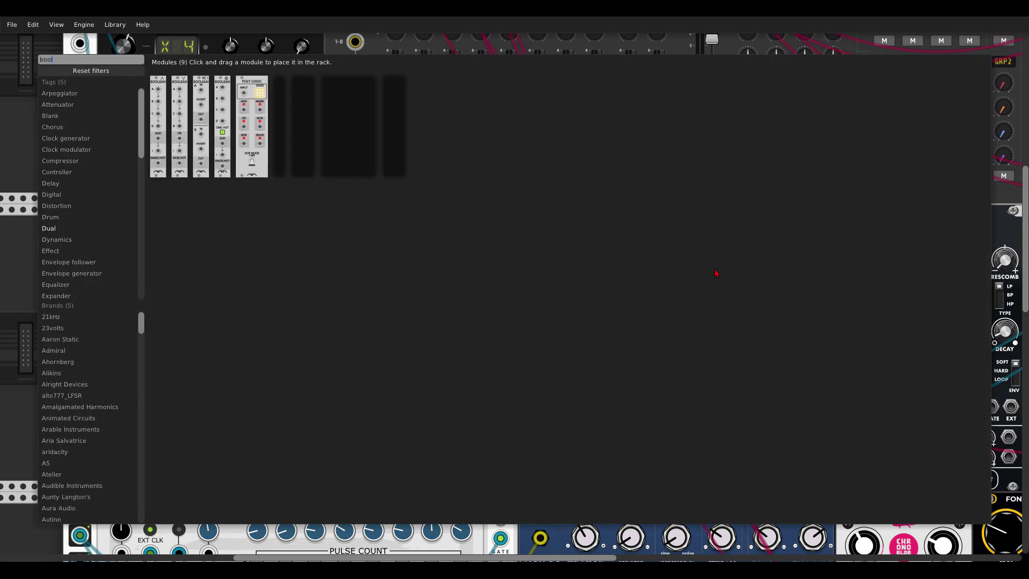
drag(347, 129, 643, 224)
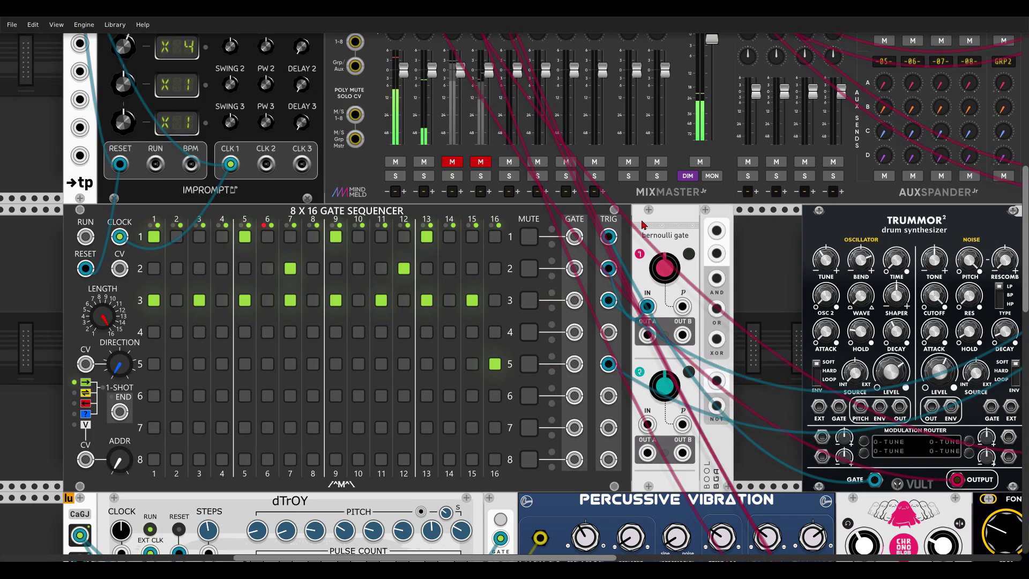
Feed row 1's trigger and the first Bernoulli gate's output A into the logic module, and patch its OR output to the Trummor gate
drag(608, 236, 716, 231)
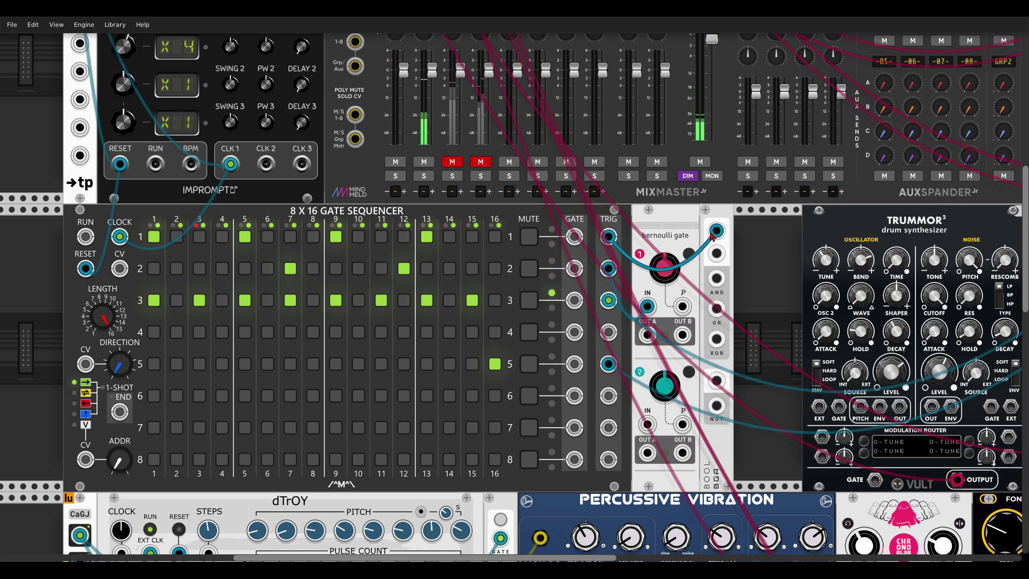
drag(647, 335, 715, 256)
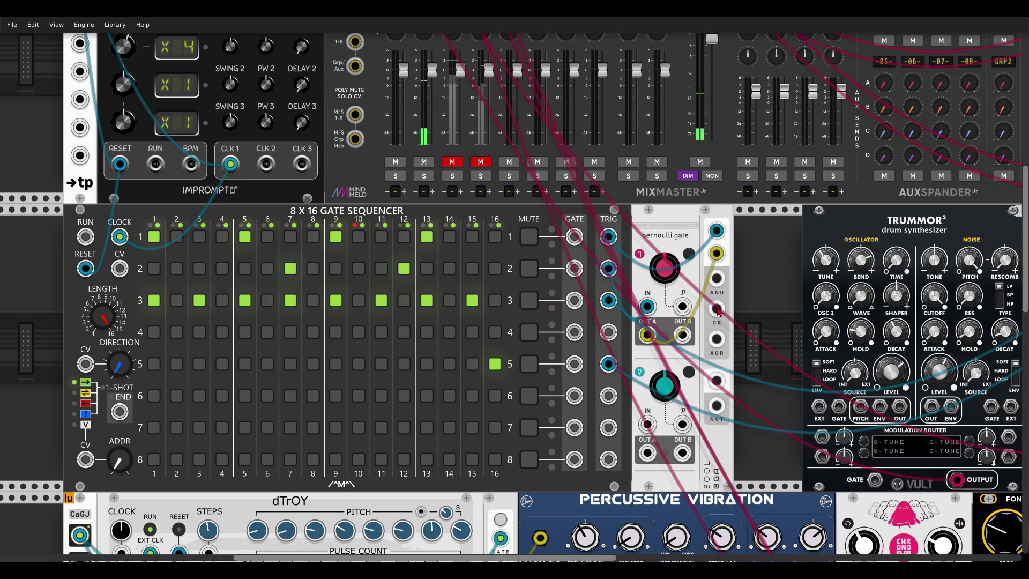
drag(717, 309, 875, 480)
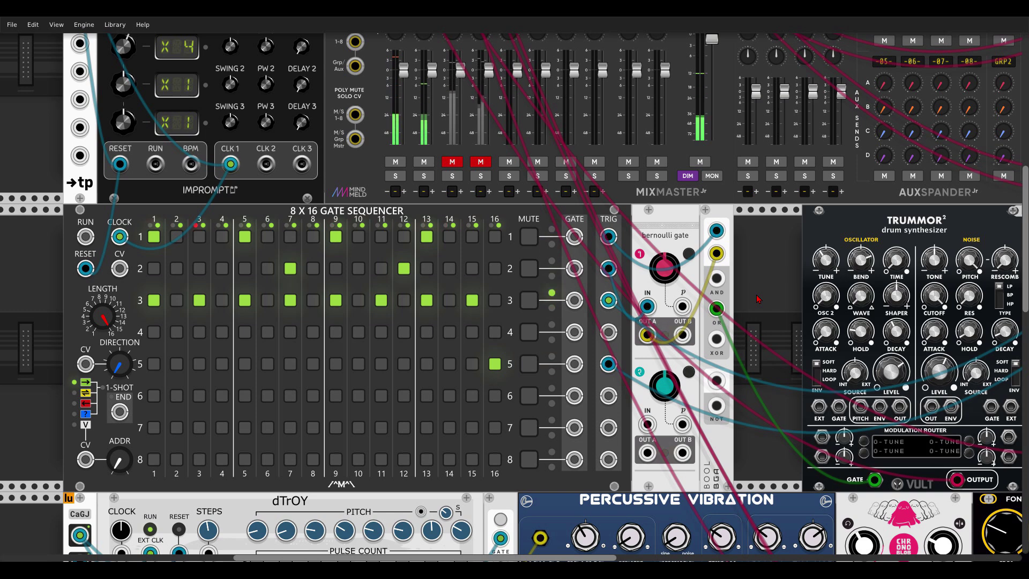
Try the Bernoulli gate's channel 1 probability at 100%, and turn it down to 0%
mouse_move(669, 270)
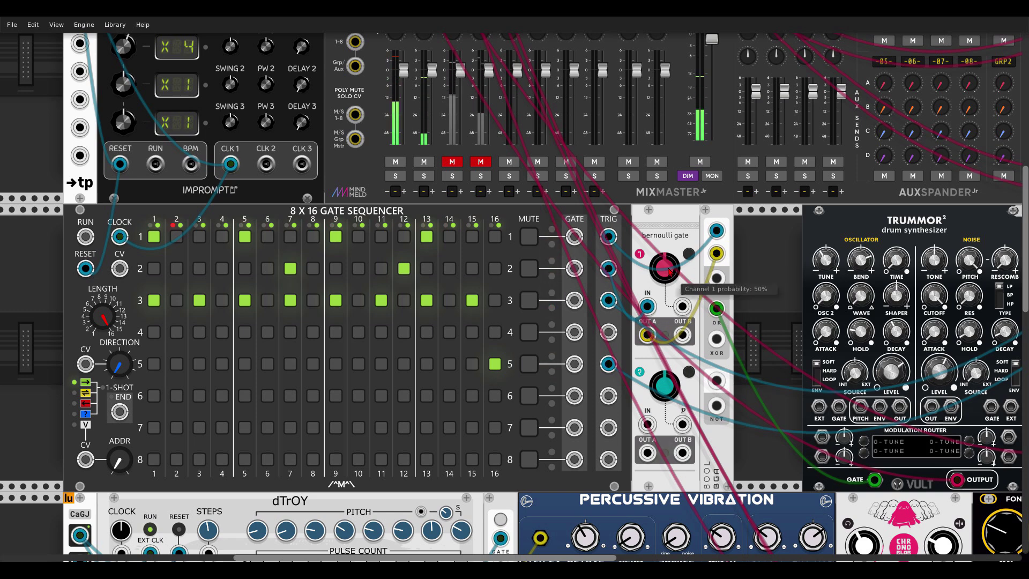
drag(669, 271, 667, 277)
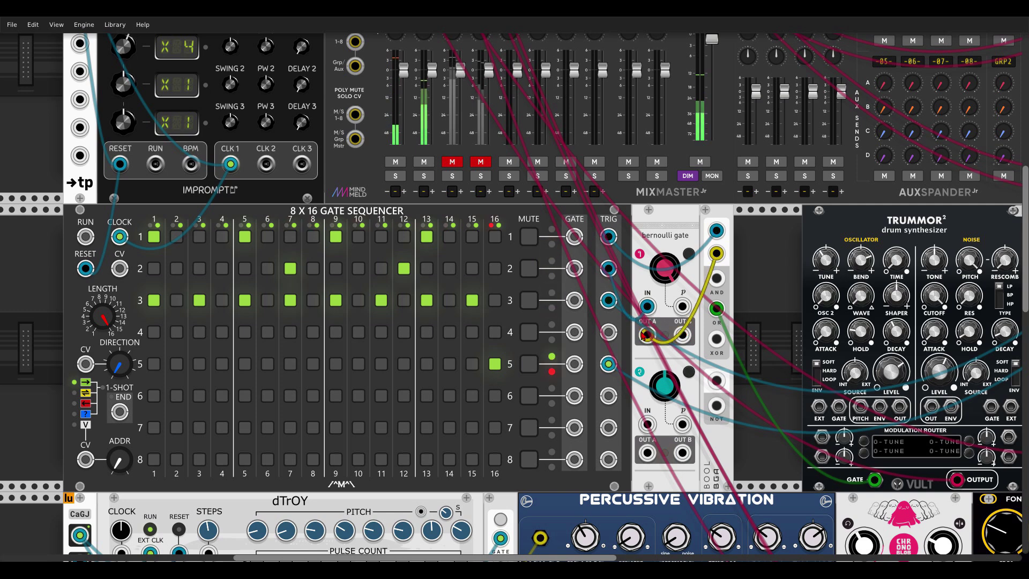
mouse_move(664, 274)
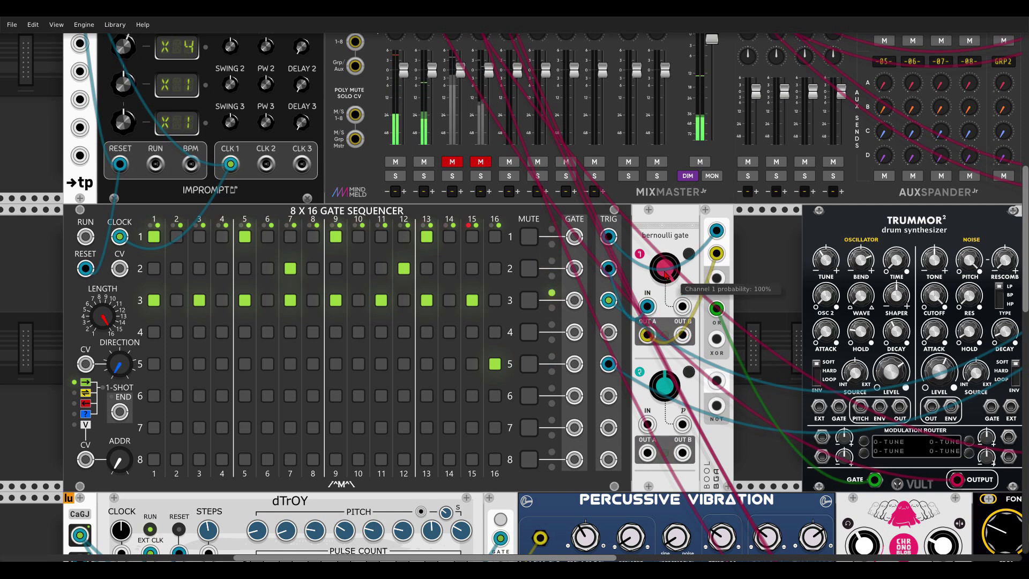
drag(664, 274, 669, 288)
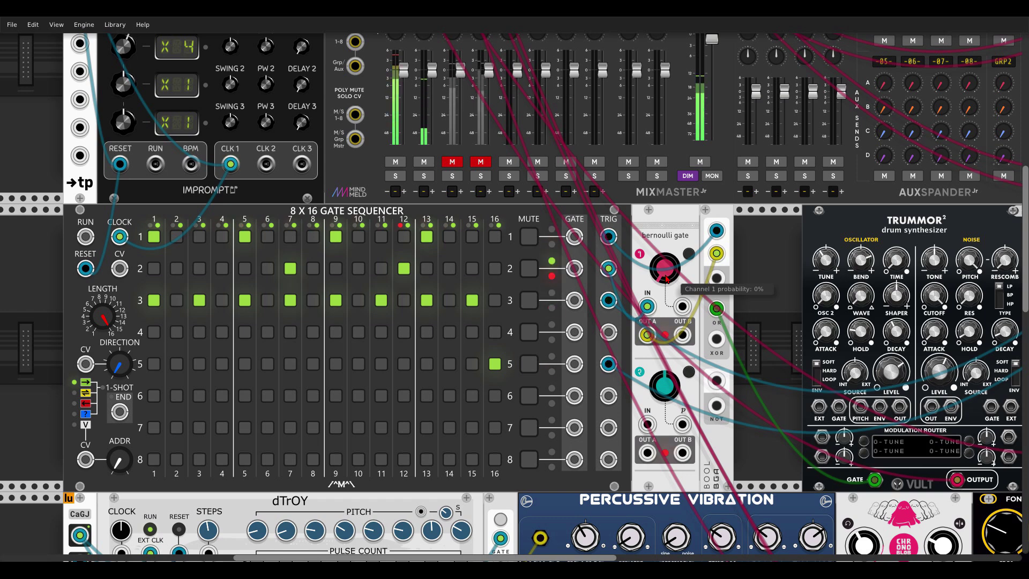
drag(666, 274, 666, 275)
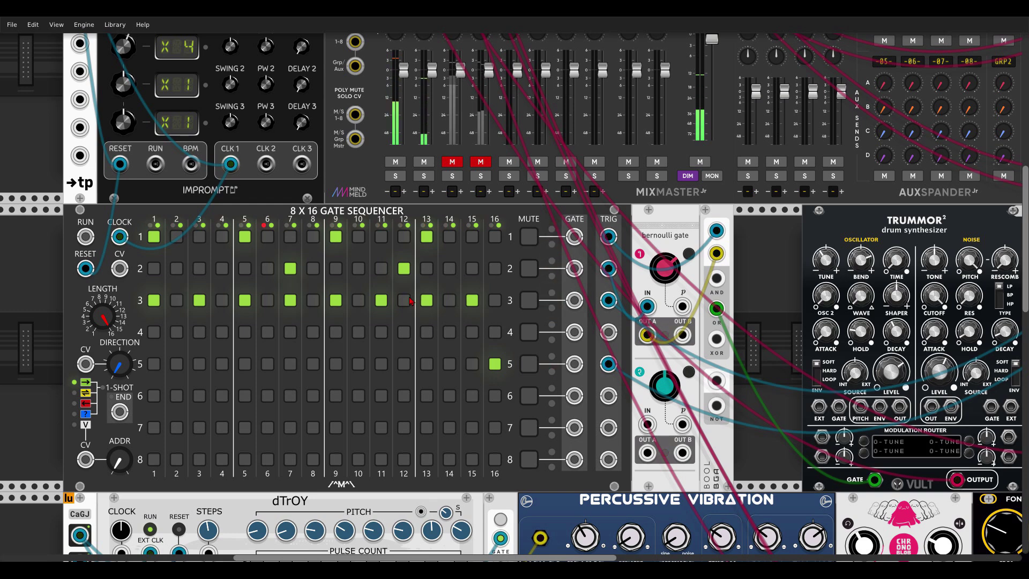
Activate steps 4 and 14 on row 4 of the gate sequencer and patch its trigger output into the second Bernoulli gate's input
click(448, 301)
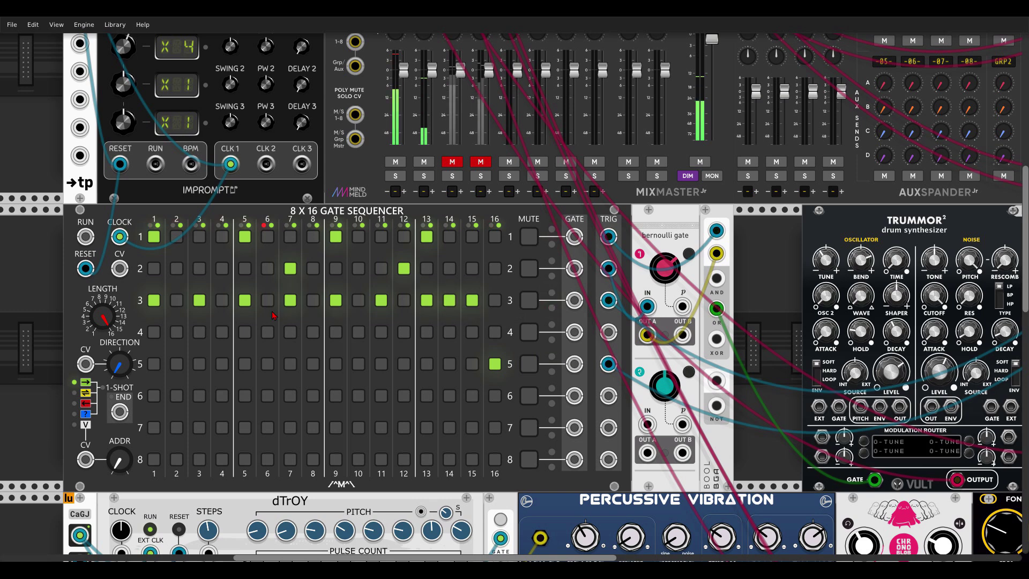
click(223, 301)
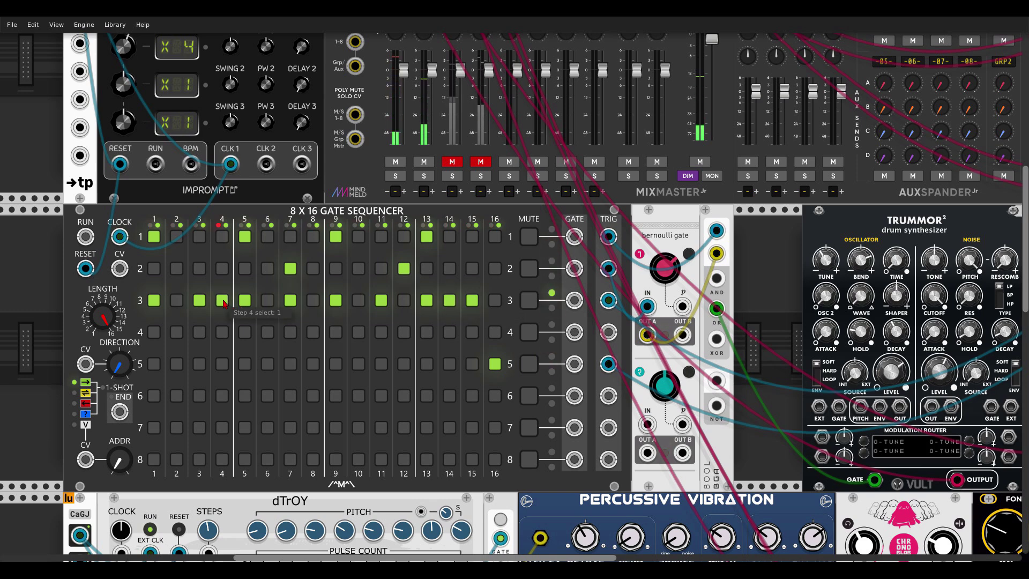
click(224, 303)
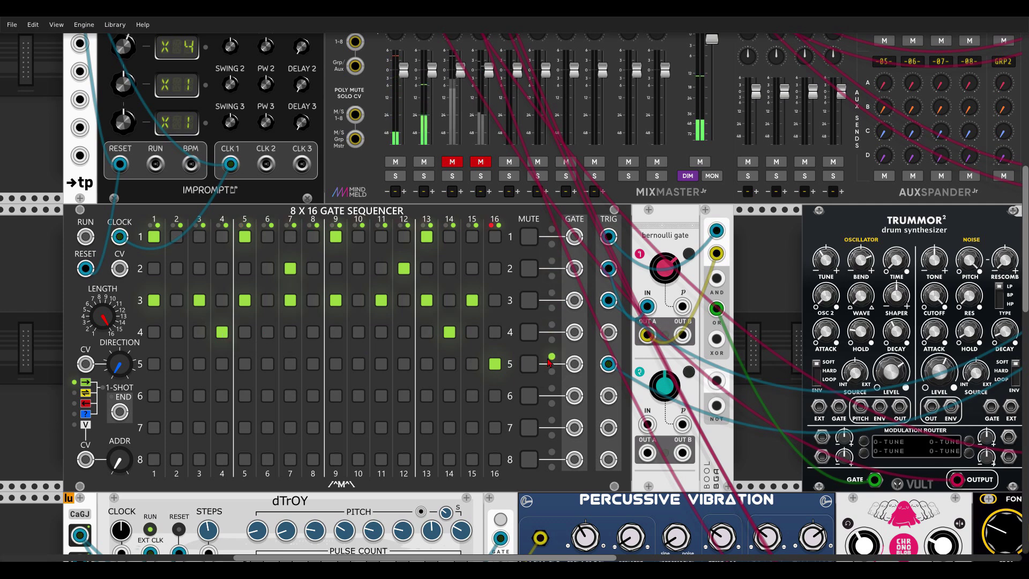
drag(608, 333, 647, 424)
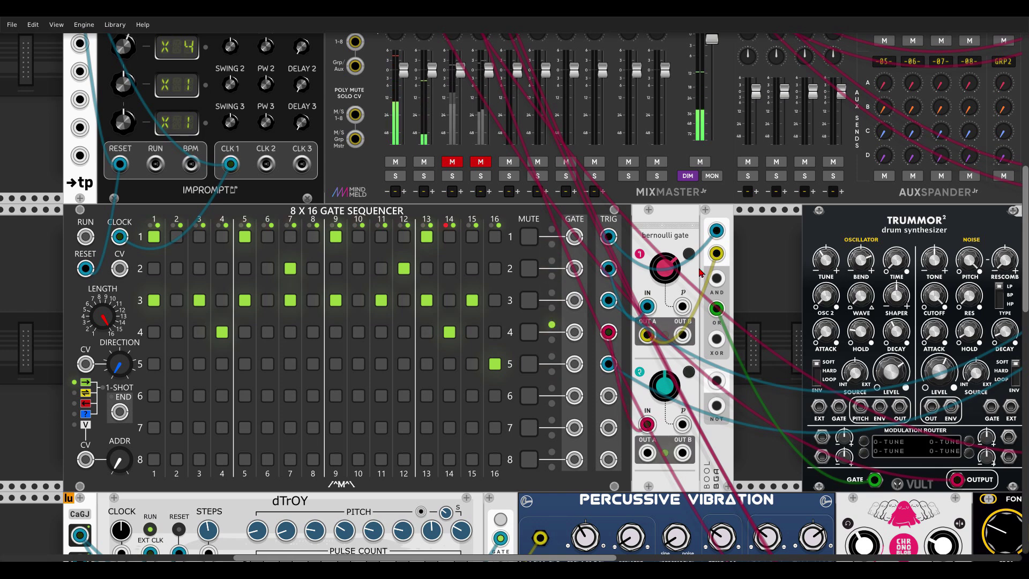
Duplicate the logic module and move row 3's trigger cable from the closed hi-hat trigger to the copy's first input
key(ctrl+d)
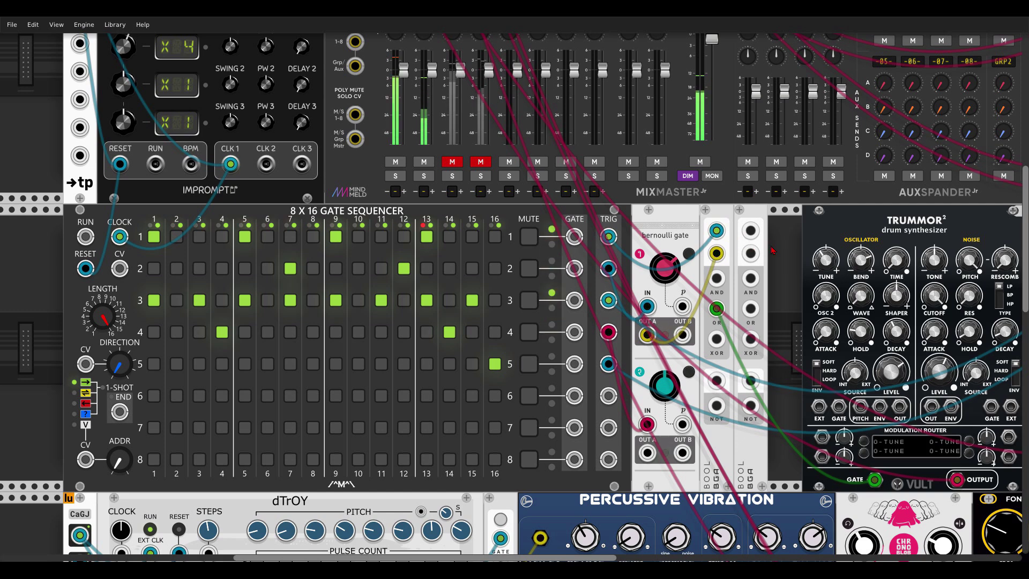
scroll(716, 218, right, 3)
scroll(716, 218, down, 1)
drag(893, 275, 590, 194)
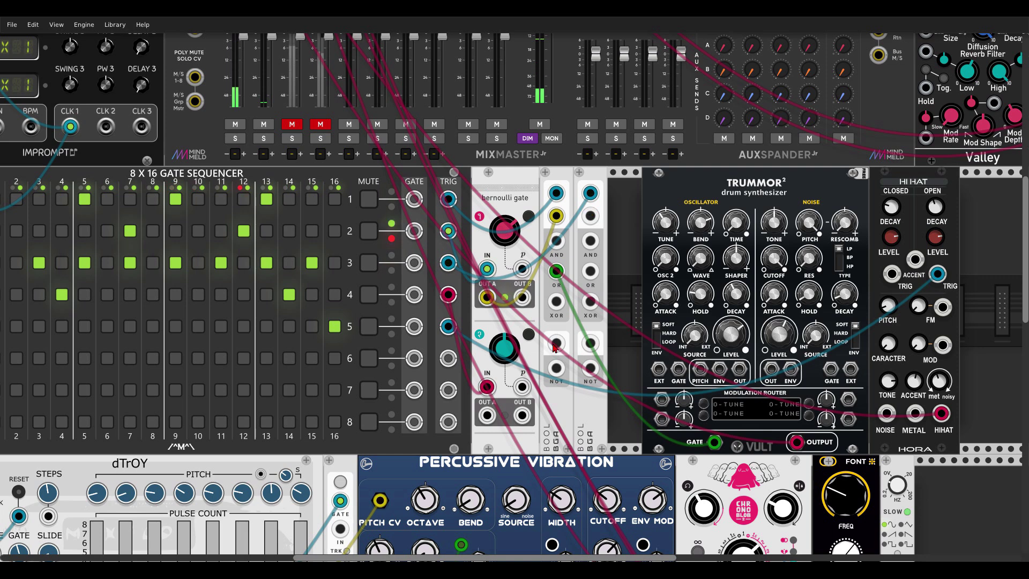
Patch the second Bernoulli gate's output A into the duplicated logic module's second input, and its OR output to the closed hi-hat trigger
drag(487, 414, 590, 216)
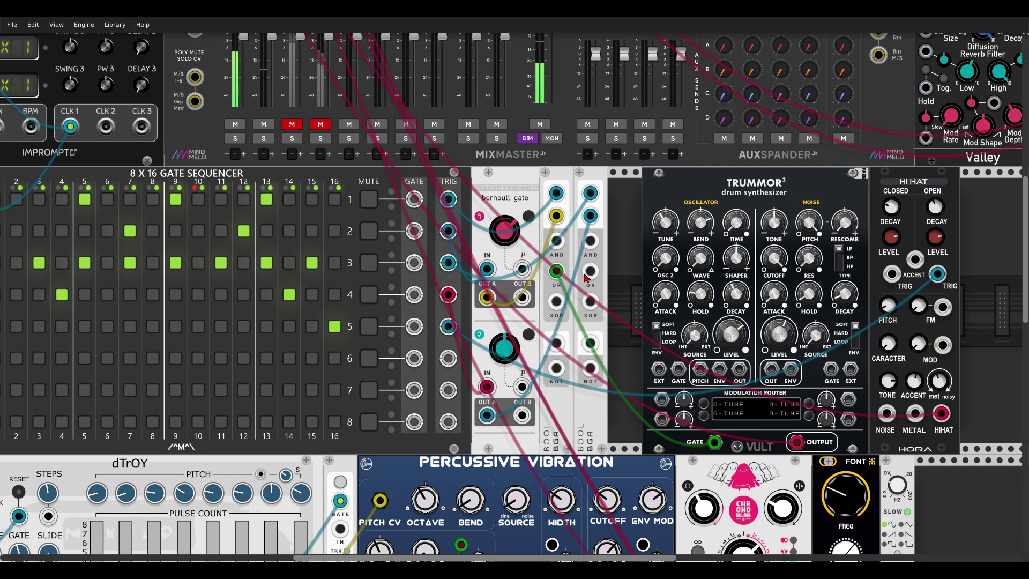
drag(590, 270, 892, 274)
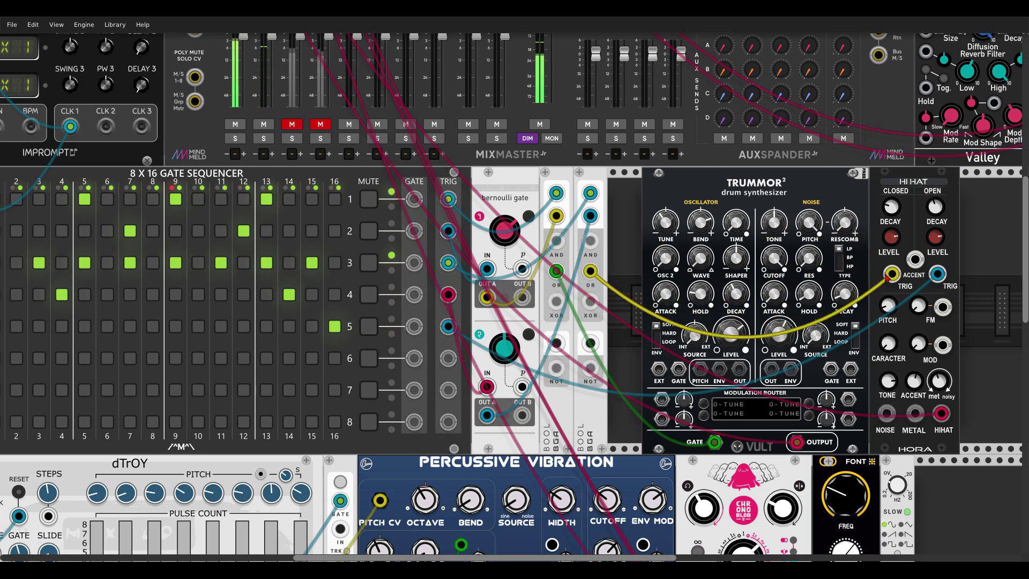
scroll(741, 252, left, 3)
scroll(741, 252, left, 1)
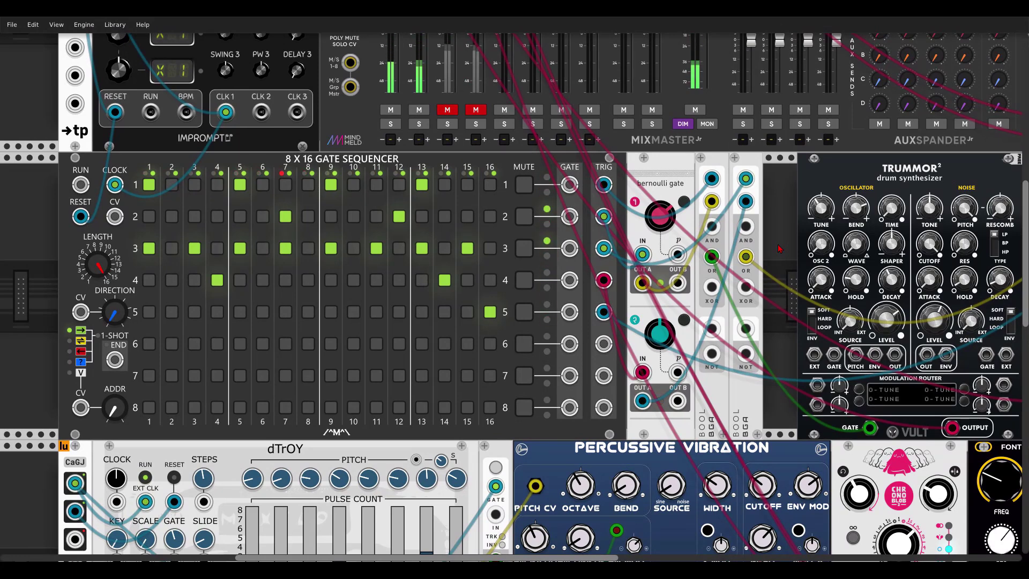
click(376, 251)
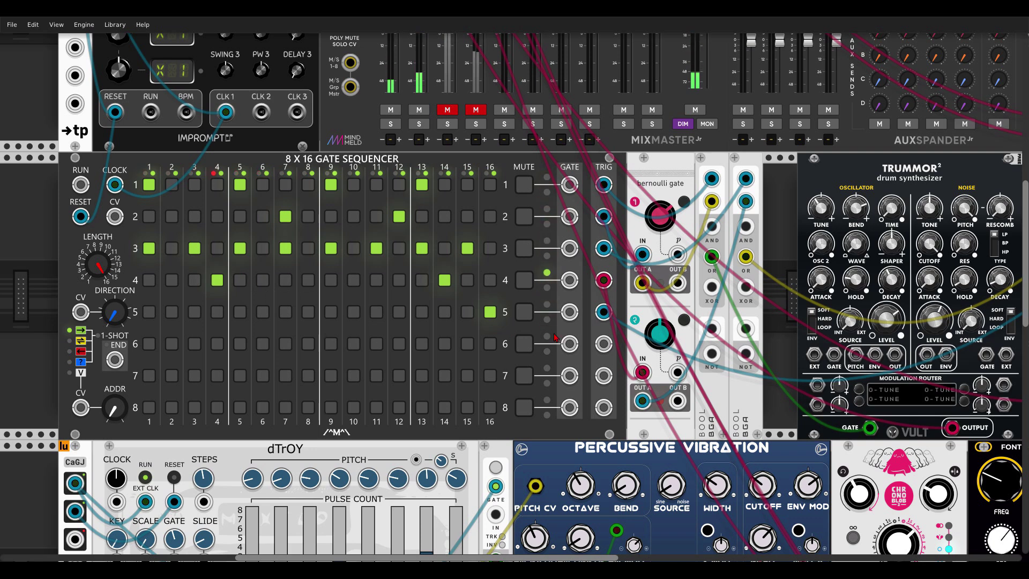
Raise the Bernoulli gate's channel 1 probability above 0%
mouse_move(664, 339)
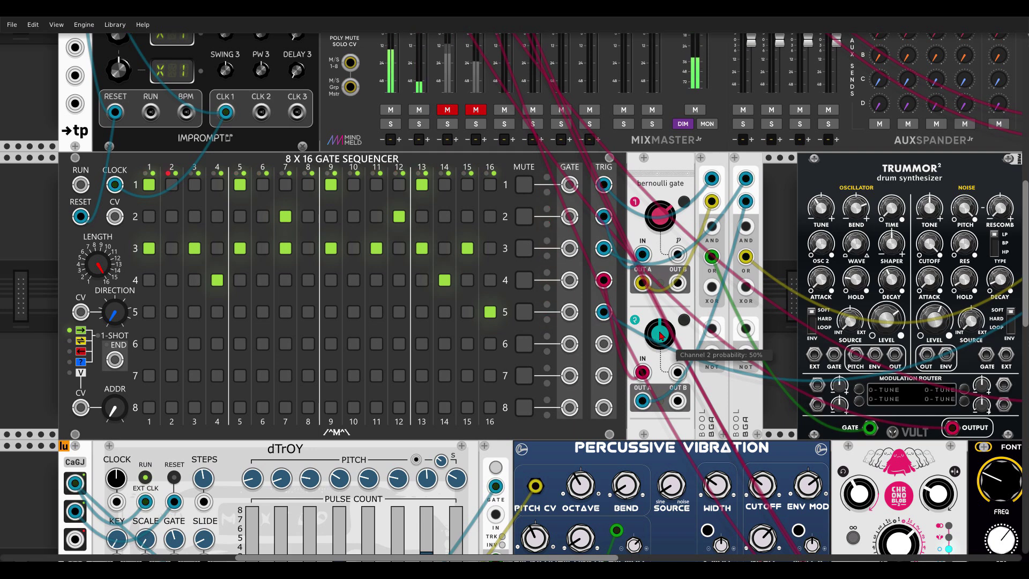
mouse_move(667, 232)
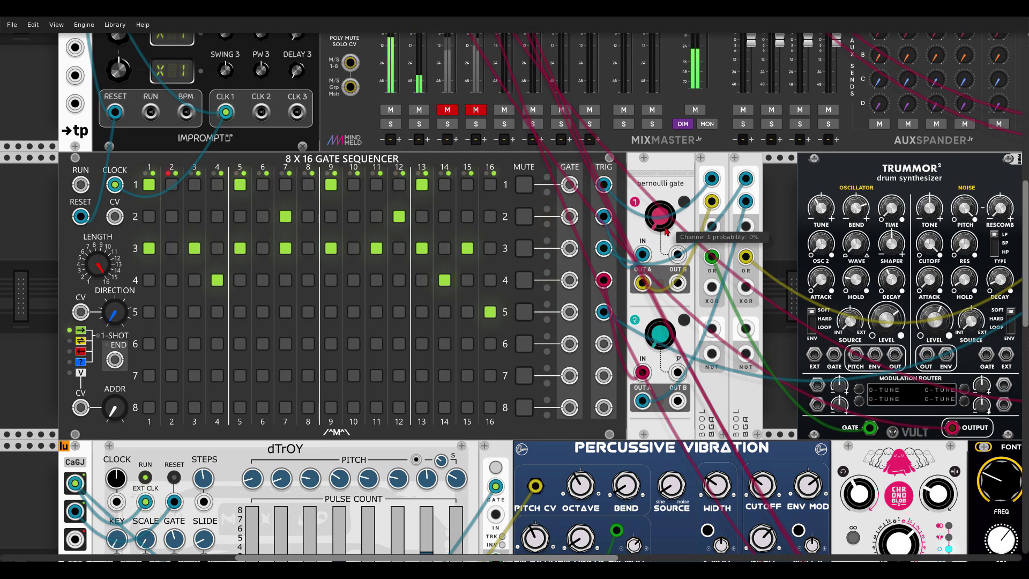
drag(659, 216, 660, 214)
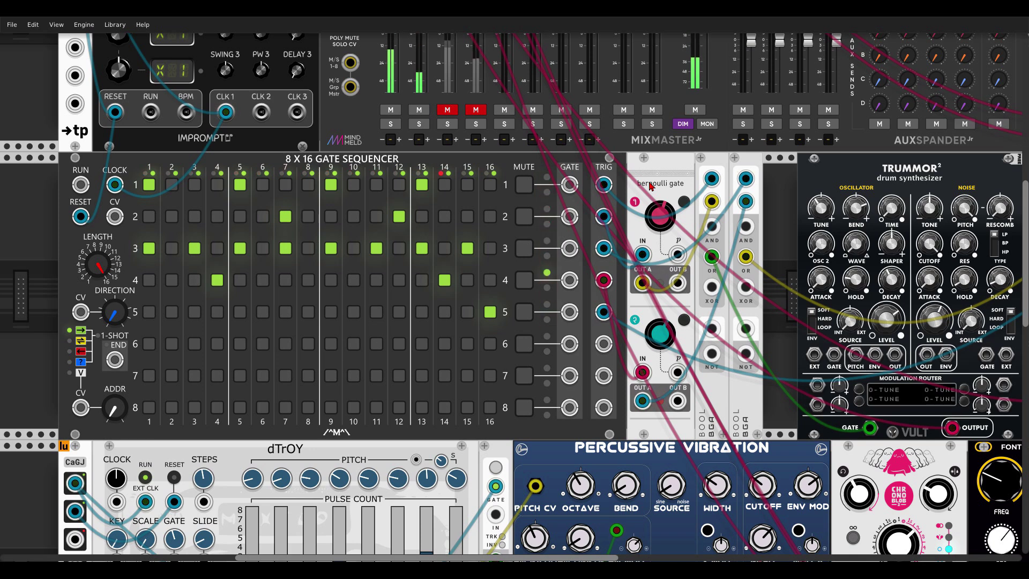
scroll(650, 186, down, 8)
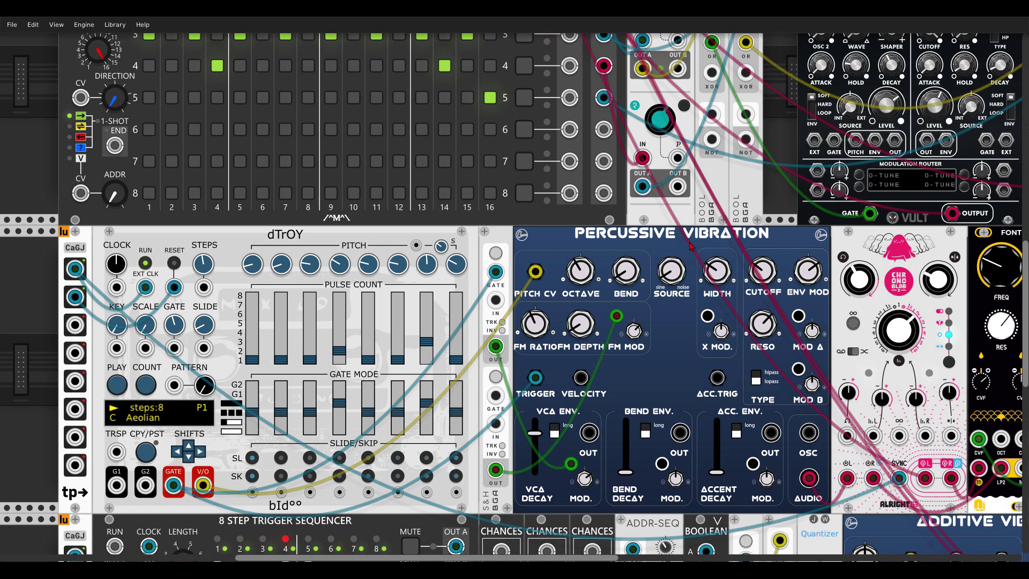
Unmute the BASS channel on the mixer so the bass plays with the kick and hats
drag(690, 250, 528, 248)
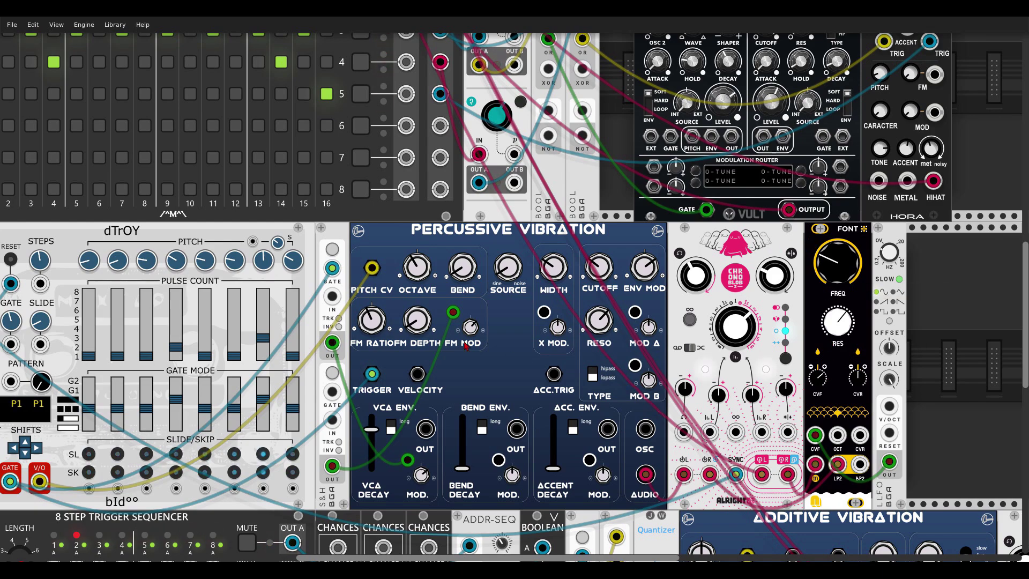
scroll(790, 441, up, 10)
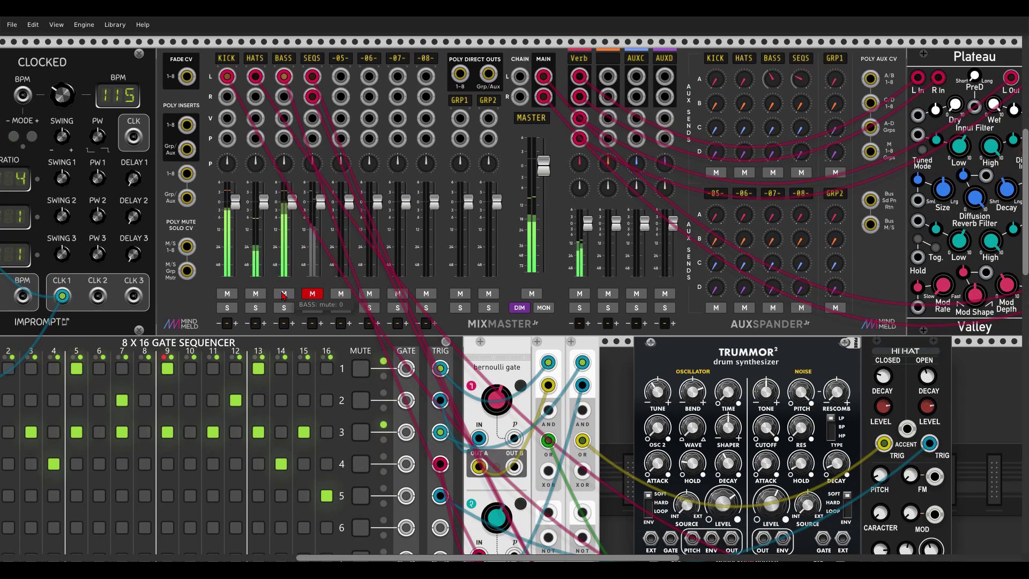
scroll(615, 343, down, 7)
scroll(615, 343, down, 3)
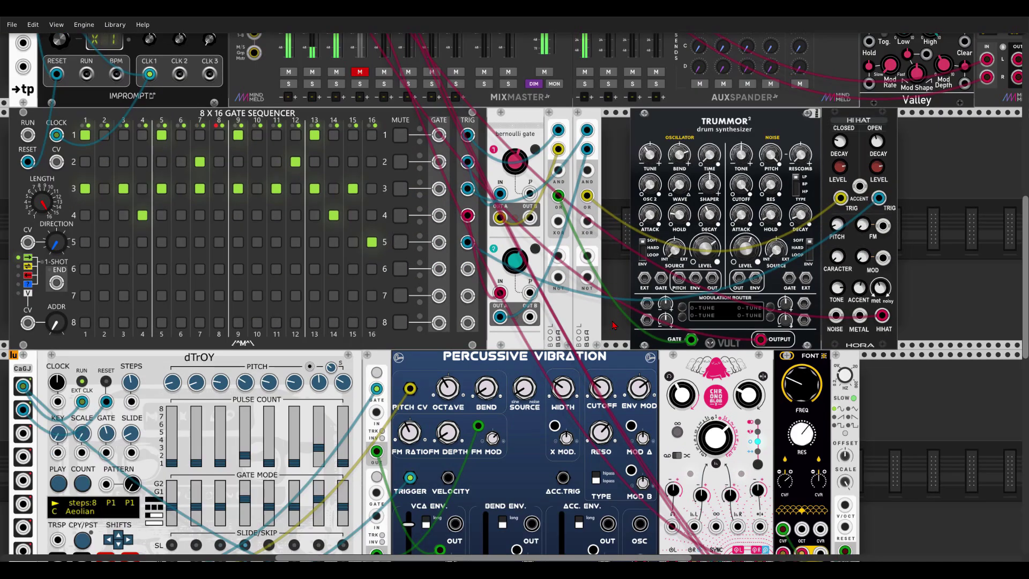
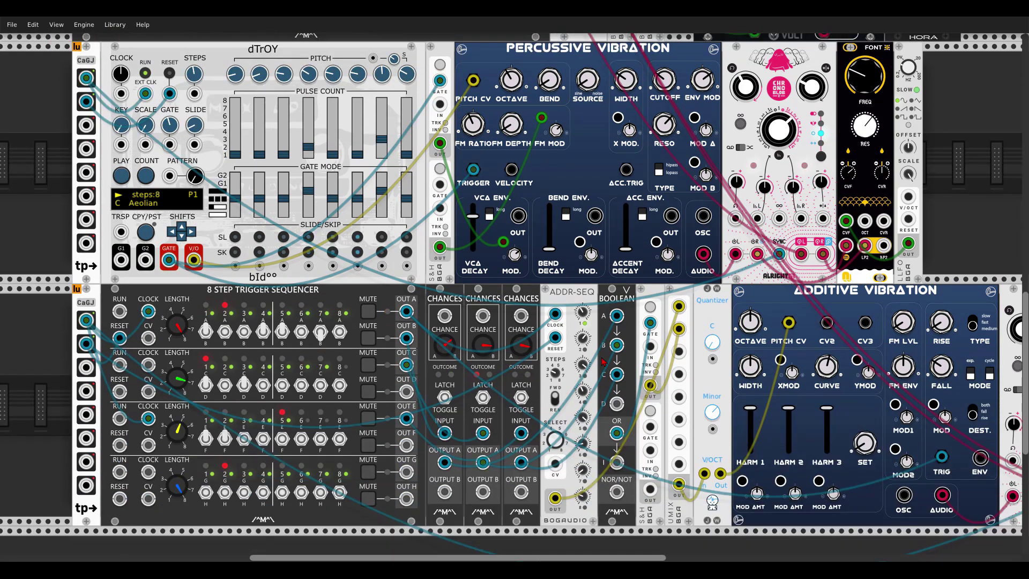
Examine how the 8-step trigger sequencer's outputs run through the three Chances modules into the Boolean module's inputs
scroll(595, 354, down, 1)
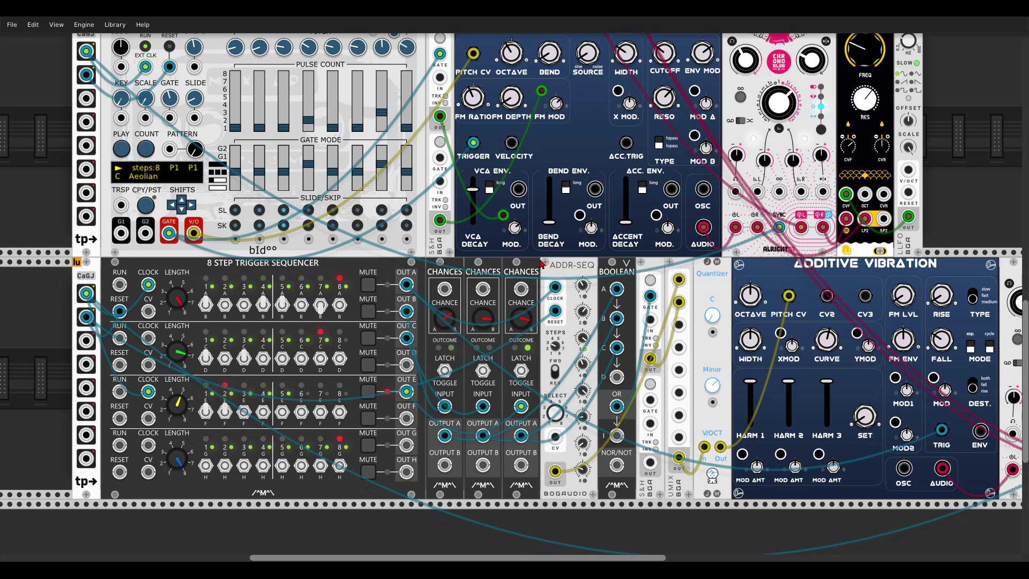
scroll(394, 282, right, 5)
scroll(392, 271, down, 2)
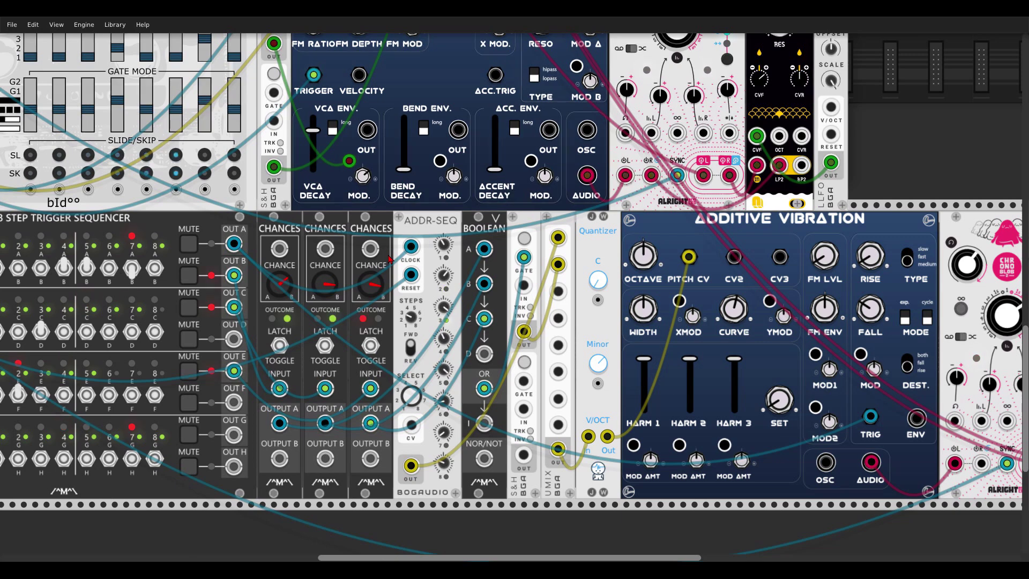
key(ctrl+equal)
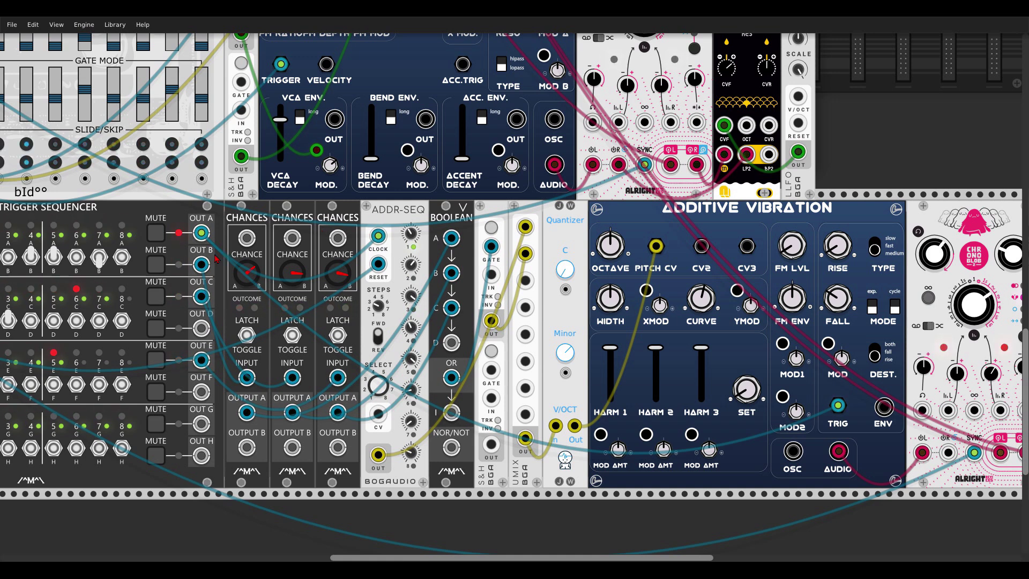
drag(204, 286, 198, 358)
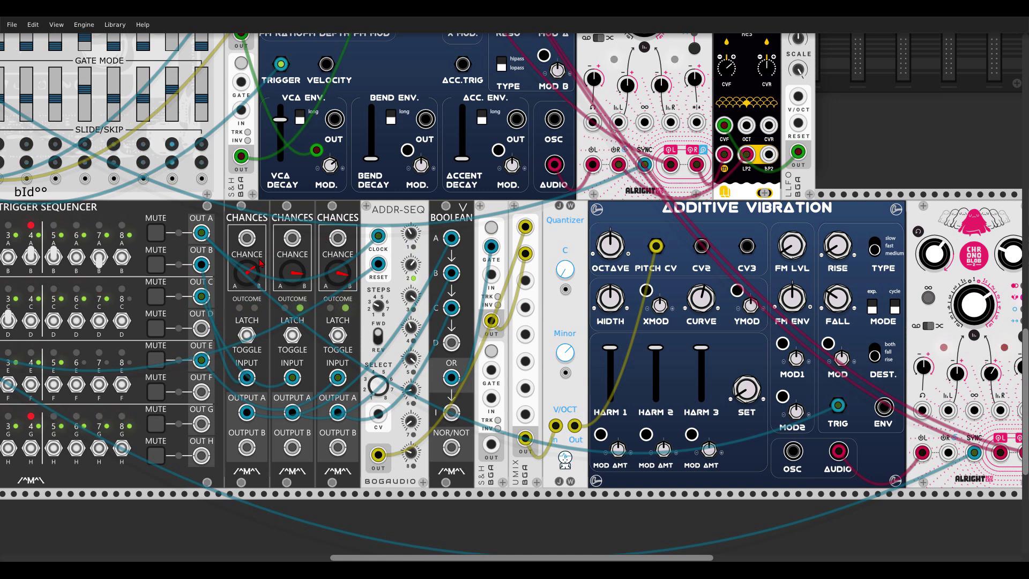
mouse_move(335, 269)
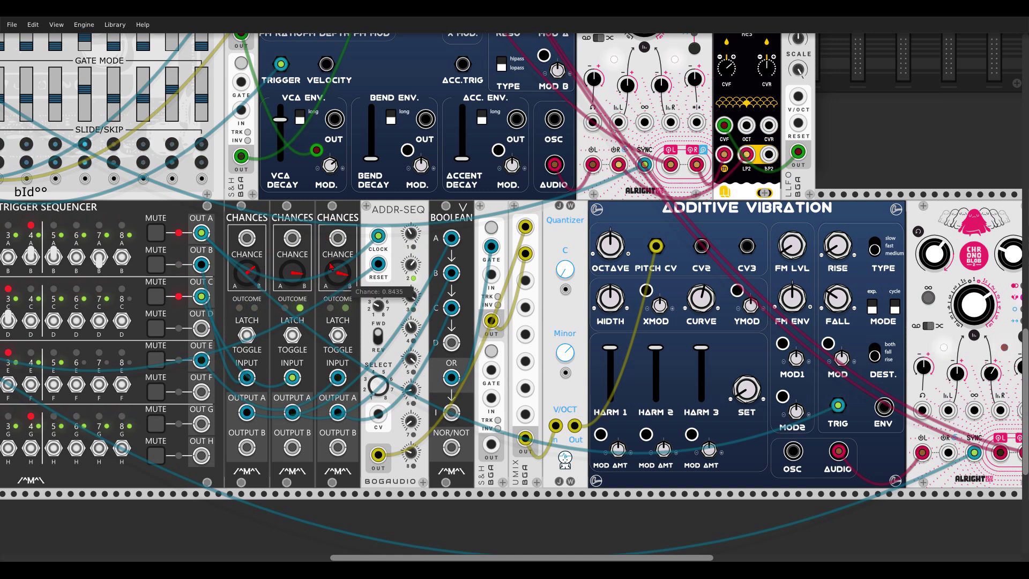
mouse_move(296, 269)
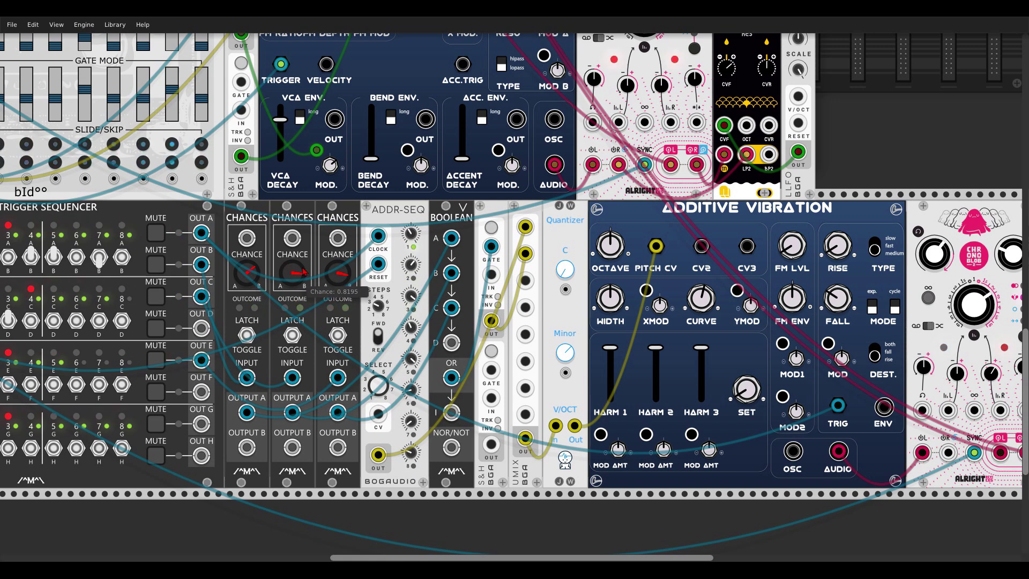
drag(292, 412, 456, 270)
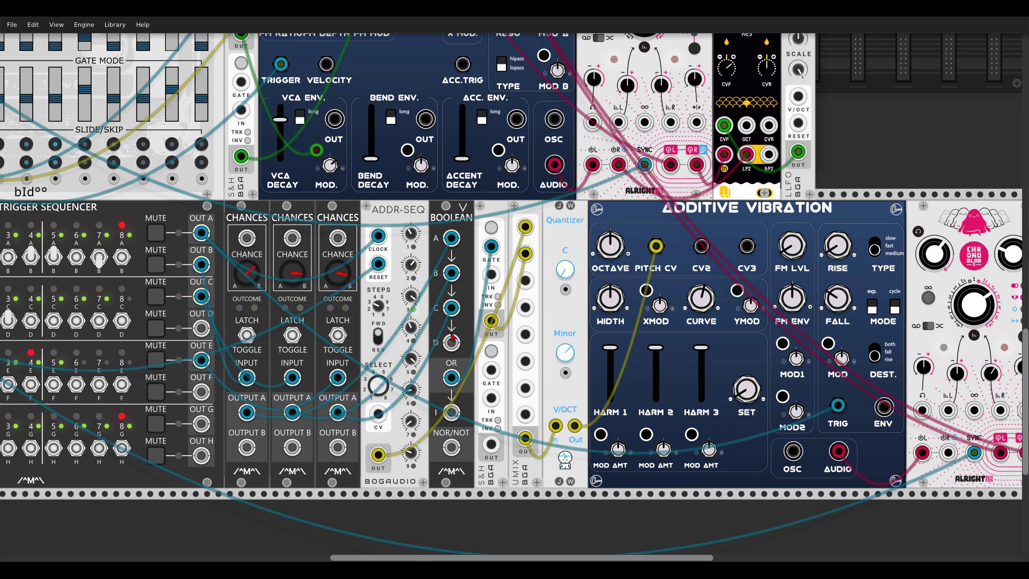
Examine the sequence's pitch routing through the sample-and-hold, unity mixer and quantizer into the Additive Vibration voice
scroll(451, 336, up, 5)
scroll(452, 337, up, 5)
scroll(451, 337, up, 6)
scroll(459, 246, down, 8)
scroll(459, 245, down, 9)
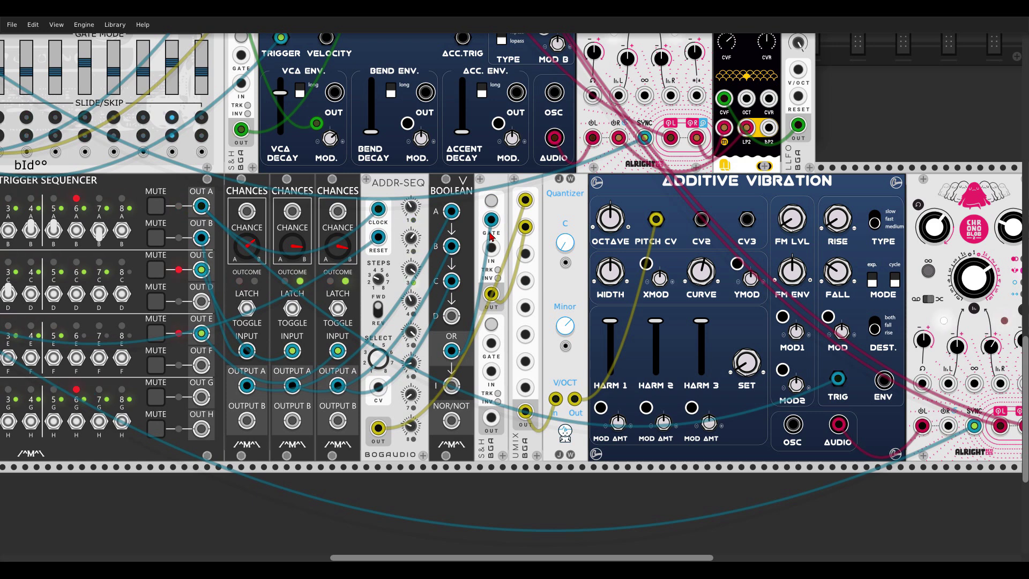
drag(201, 205, 452, 247)
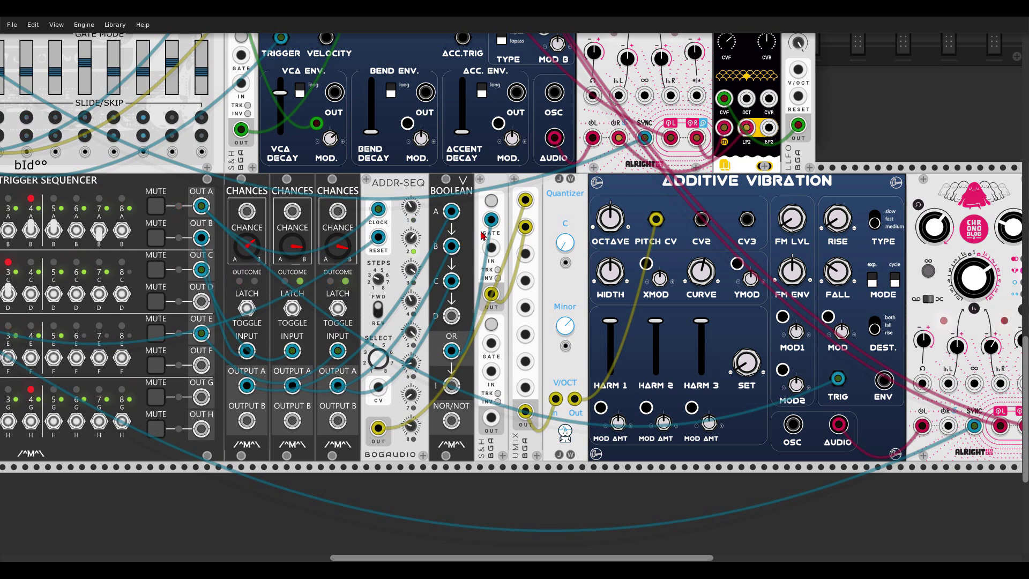
click(493, 233)
drag(491, 294, 523, 228)
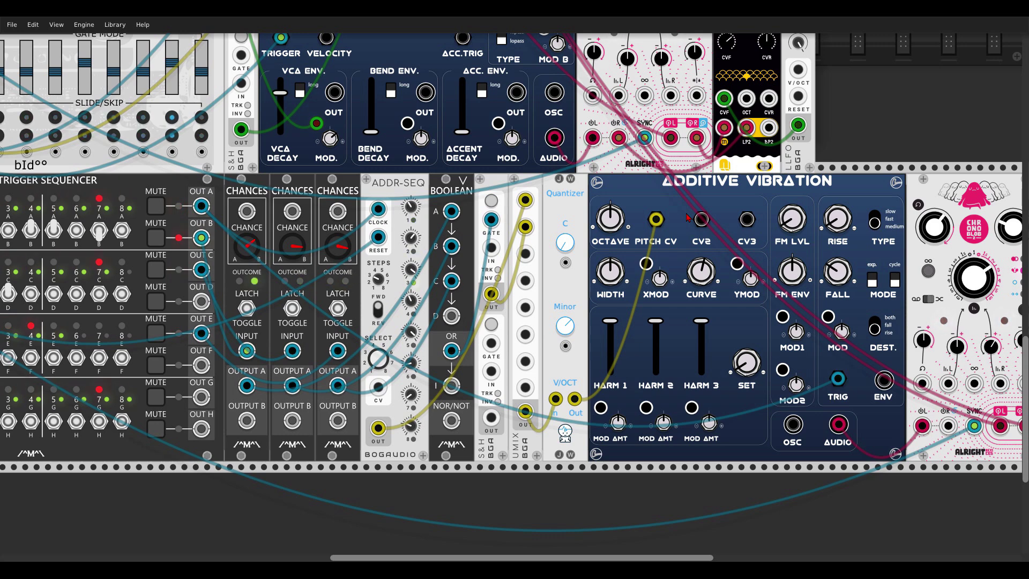
scroll(688, 217, right, 5)
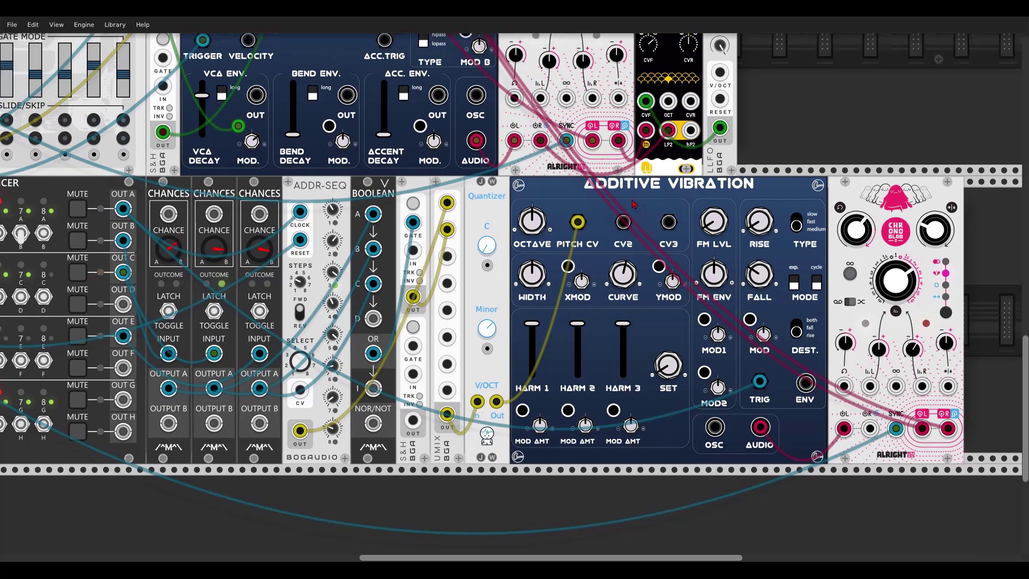
Unmute the SEQS channel on the mixer
scroll(716, 124, left, 8)
scroll(715, 124, up, 20)
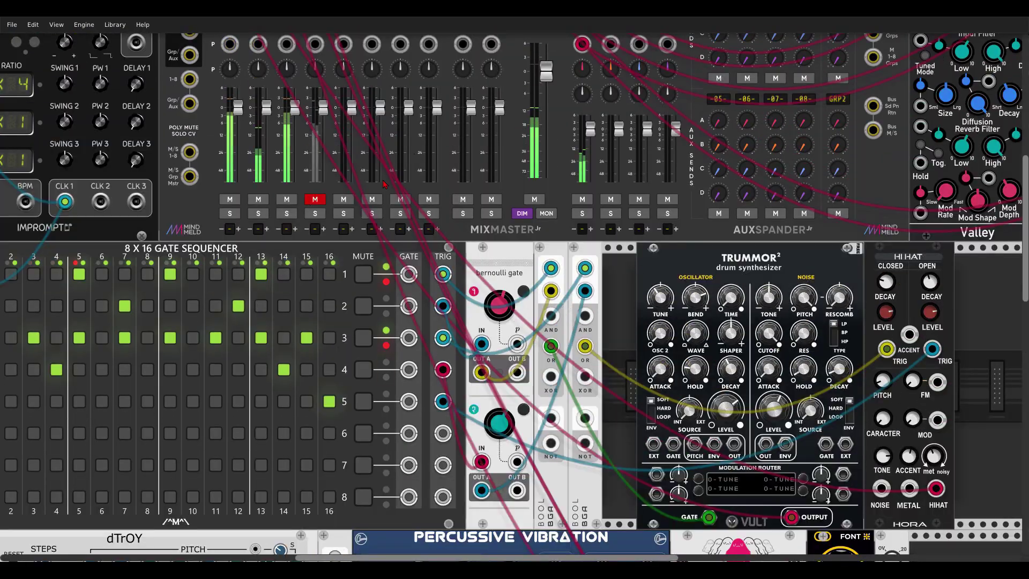
click(315, 199)
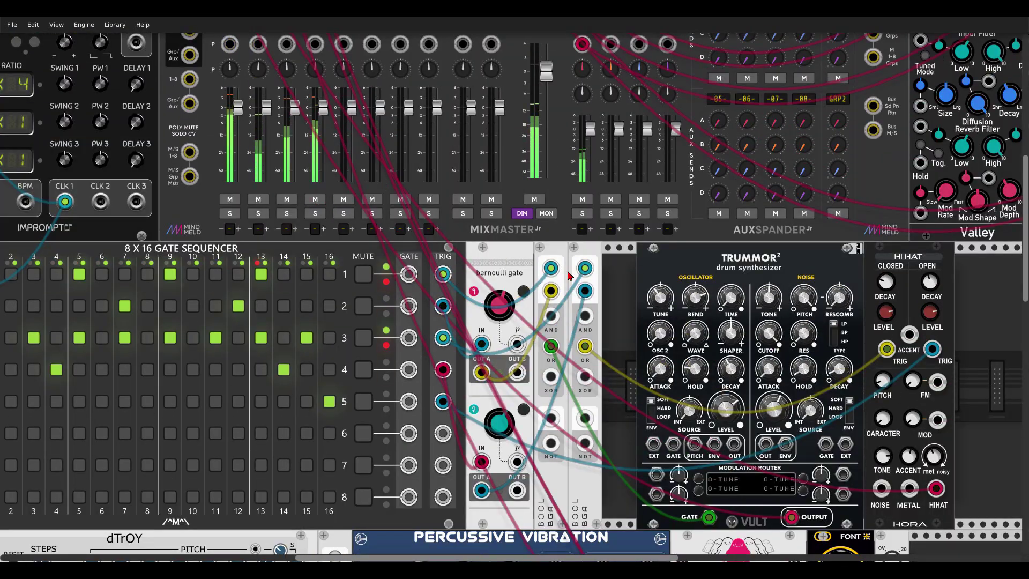
Adjust the chance amounts on the three Chances modules, setting the middle one to 0.854
scroll(615, 284, down, 20)
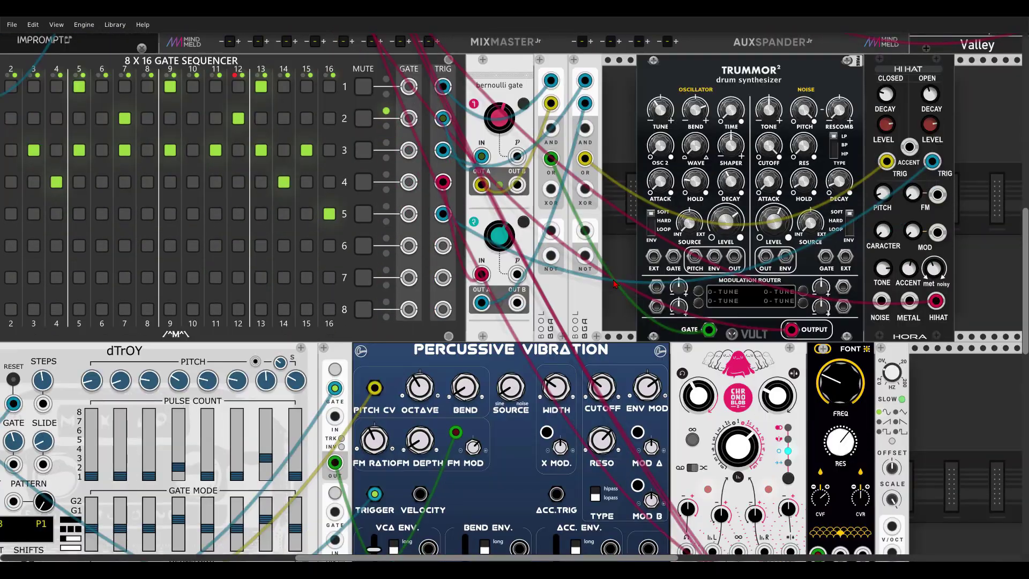
scroll(615, 284, down, 4)
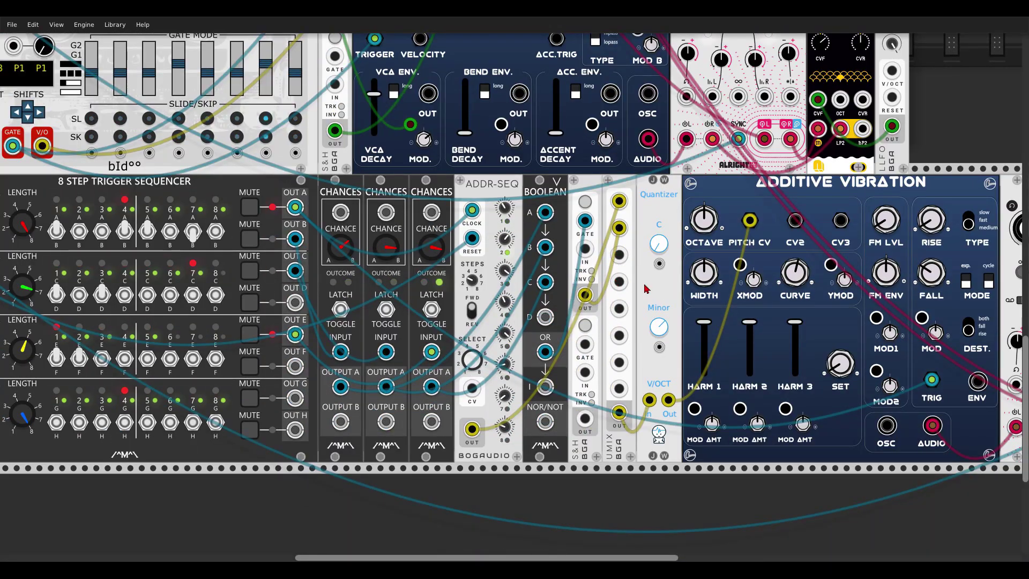
scroll(529, 273, right, 5)
drag(767, 178, 767, 172)
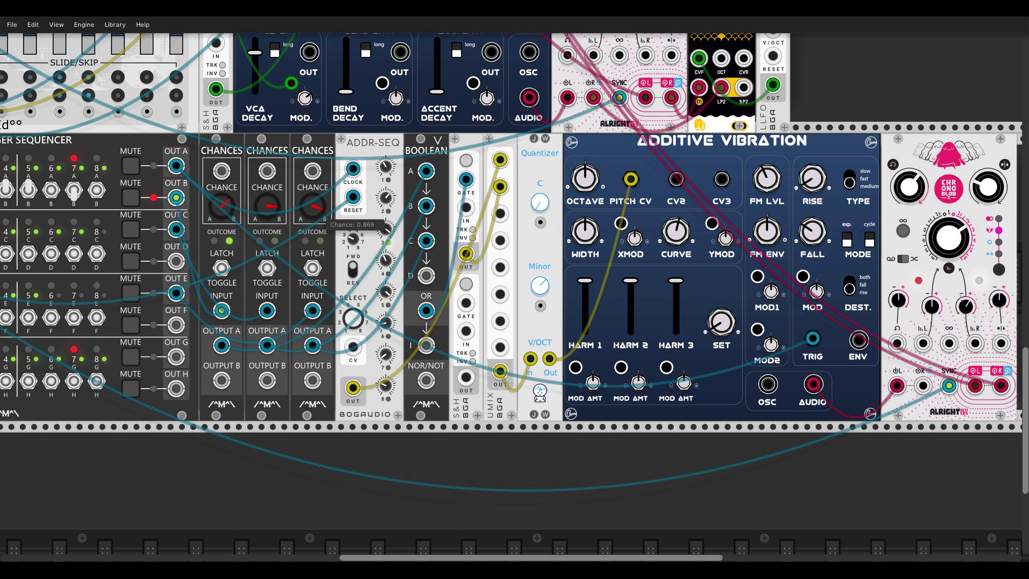
mouse_move(269, 214)
mouse_move(222, 206)
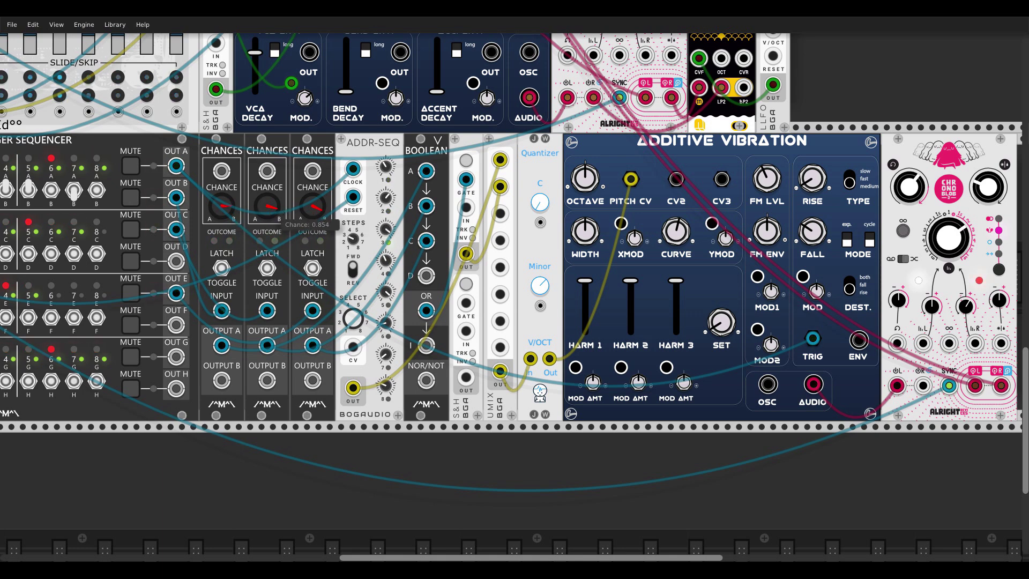
mouse_move(313, 206)
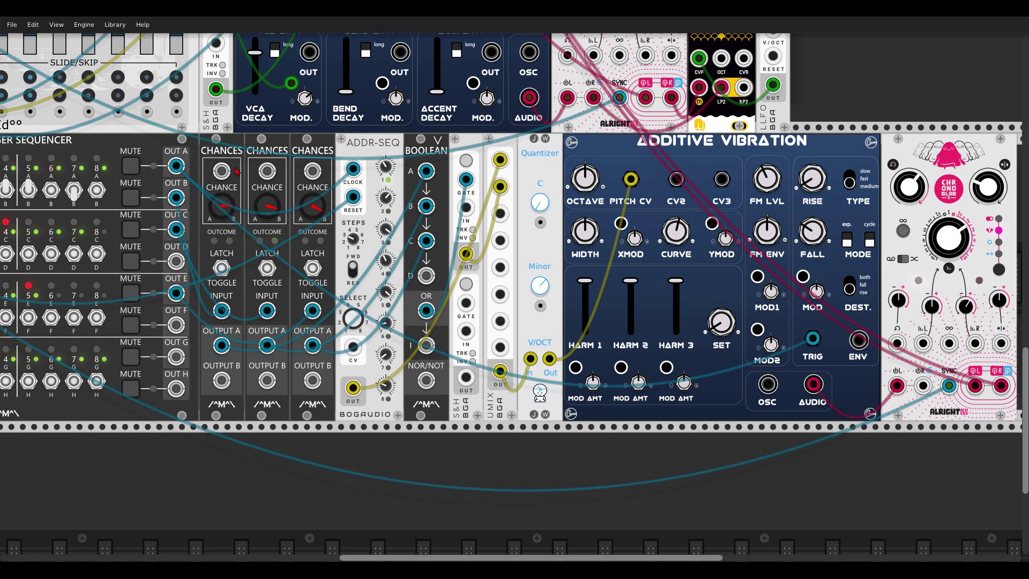
Turn off solo on the mixer's SEQS channel to bring the other parts back in
scroll(263, 171, up, 15)
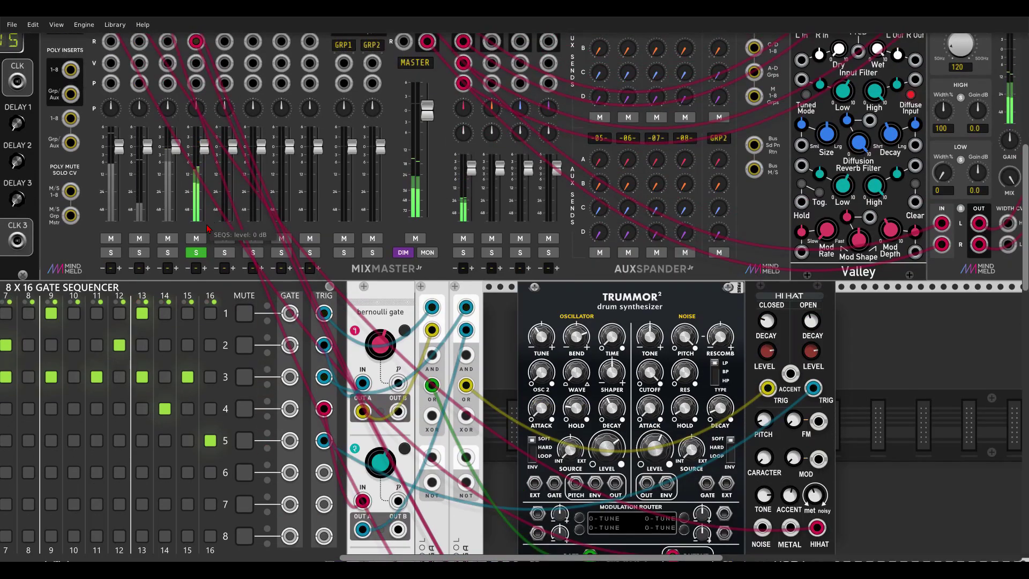
scroll(498, 318, down, 5)
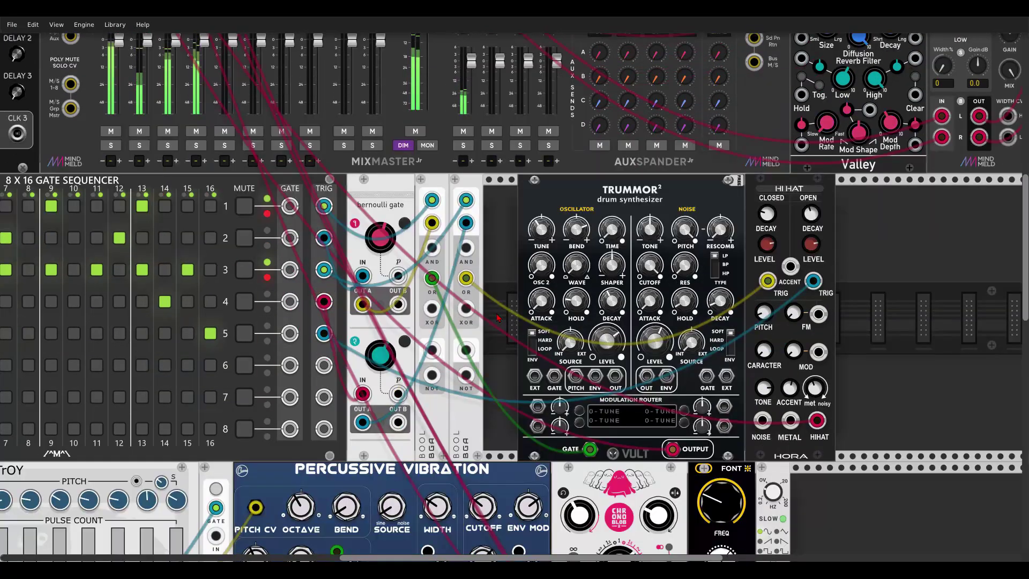
Adjust Additive Vibration's FM level to 3.6435 and its envelope fall time to 0.2765
scroll(497, 317, down, 2)
scroll(804, 314, down, 1)
scroll(804, 314, down, 12)
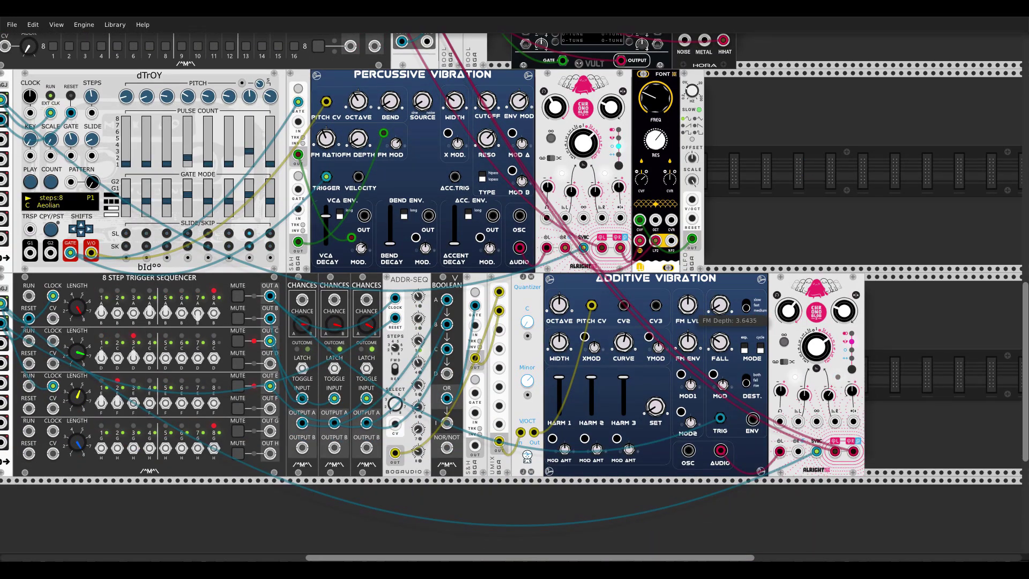
mouse_move(718, 345)
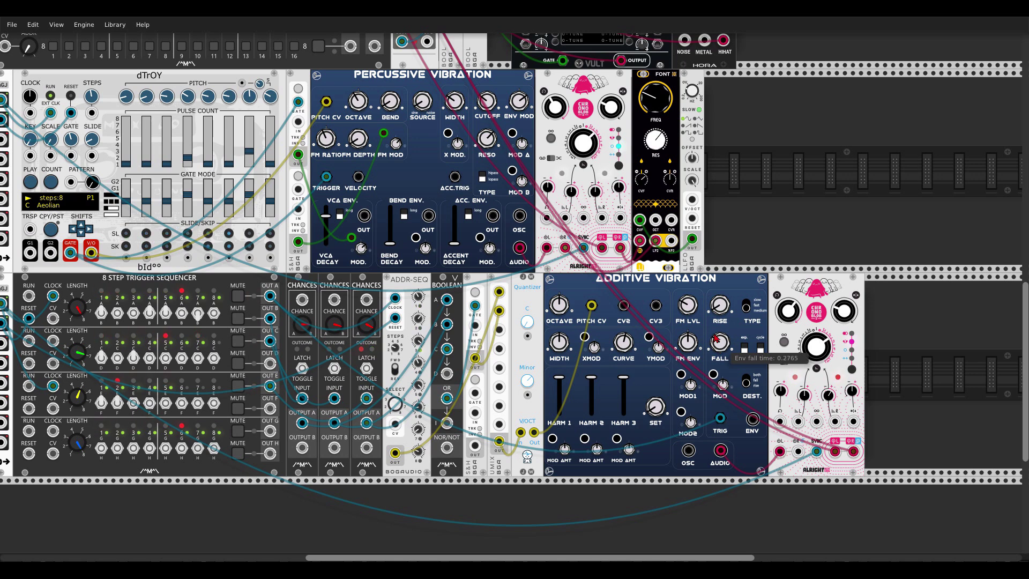
Adjust the FM depth on the Percussive Vibration voice
scroll(581, 143, left, 5)
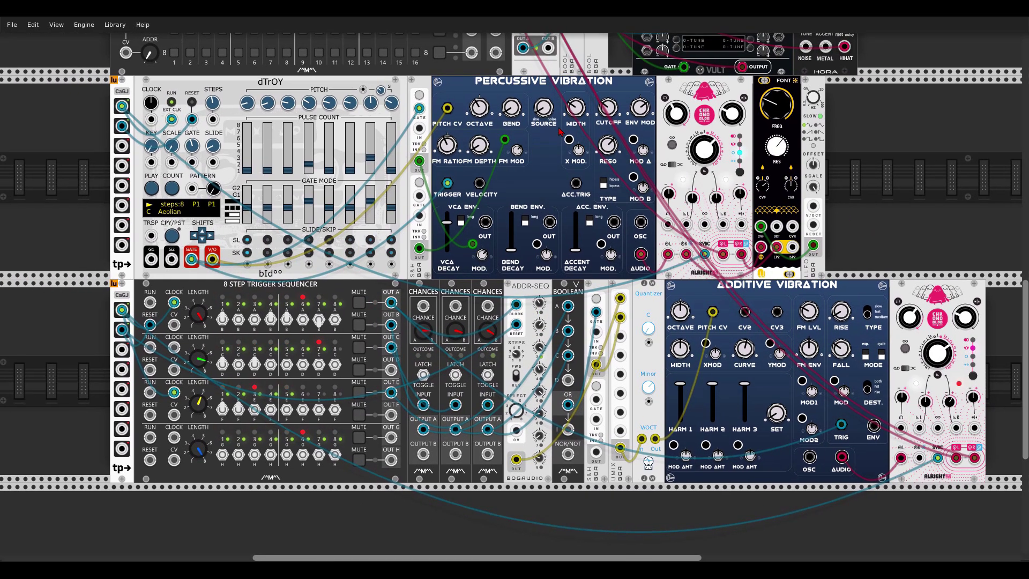
drag(479, 145, 479, 171)
scroll(822, 245, down, 2)
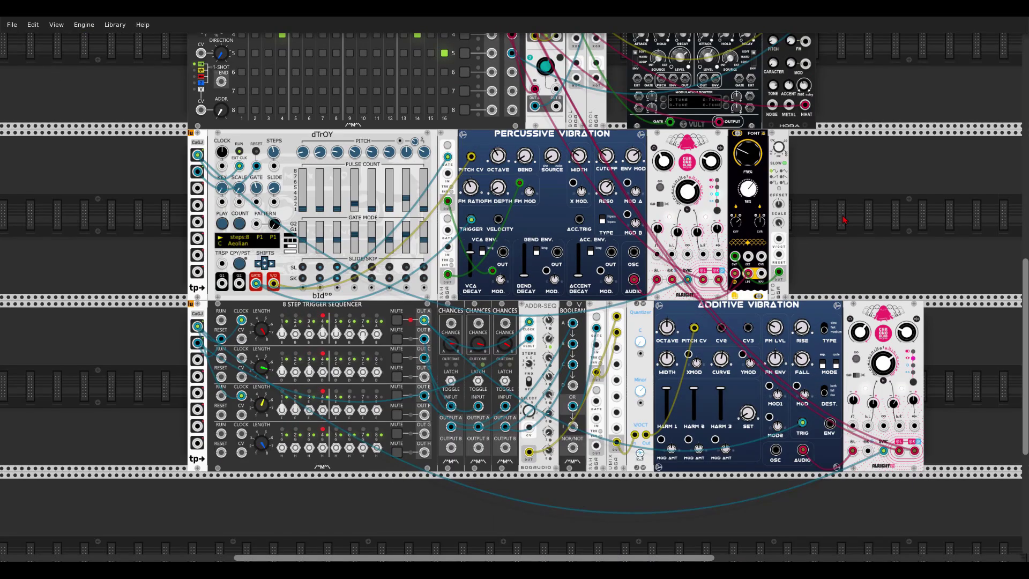
Set Additive Vibration's envelope fall time to 0.2735 and fine-tune its FM envelope amount
scroll(823, 244, up, 2)
scroll(823, 244, right, 3)
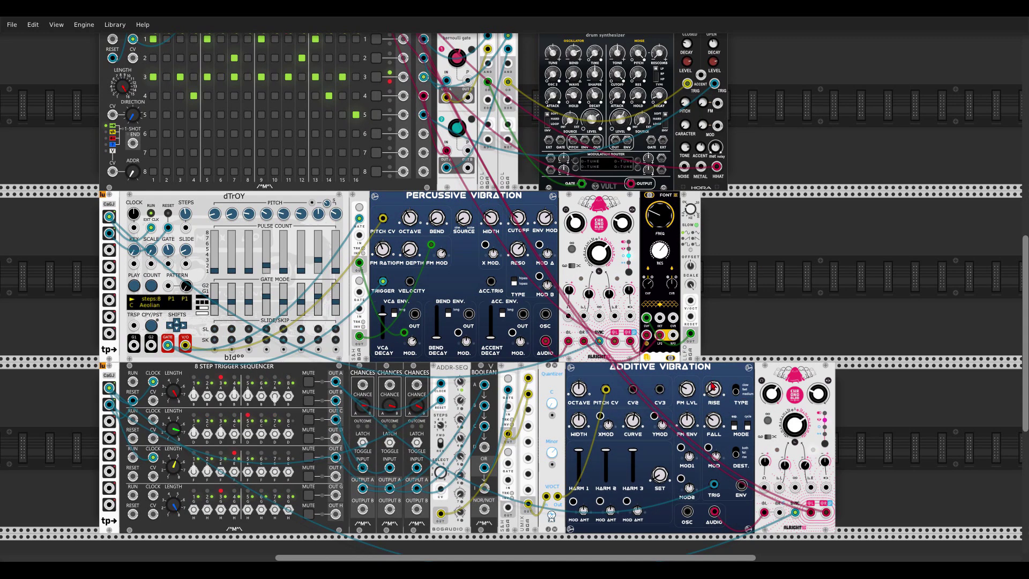
drag(714, 421, 714, 423)
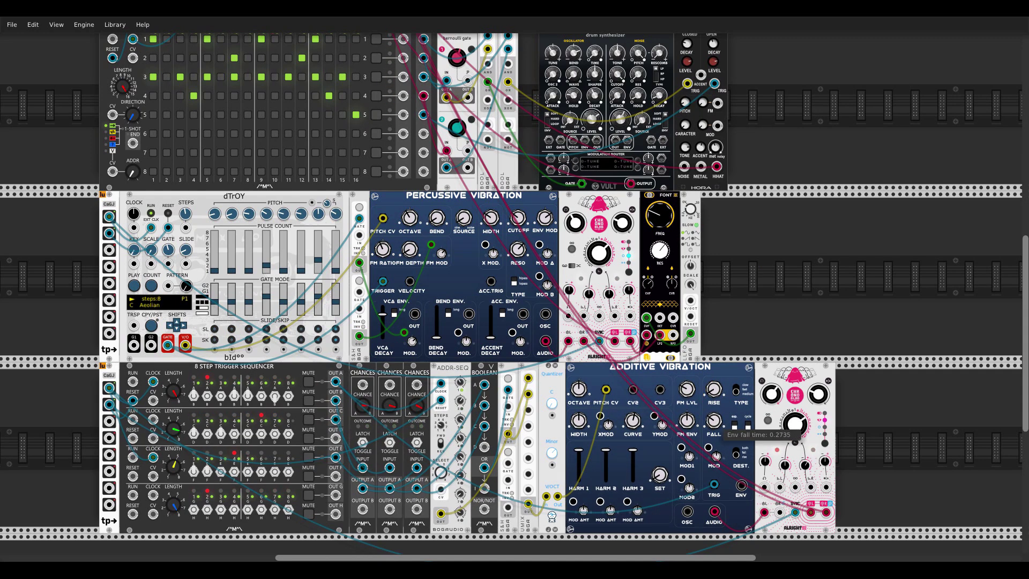
drag(686, 405, 685, 402)
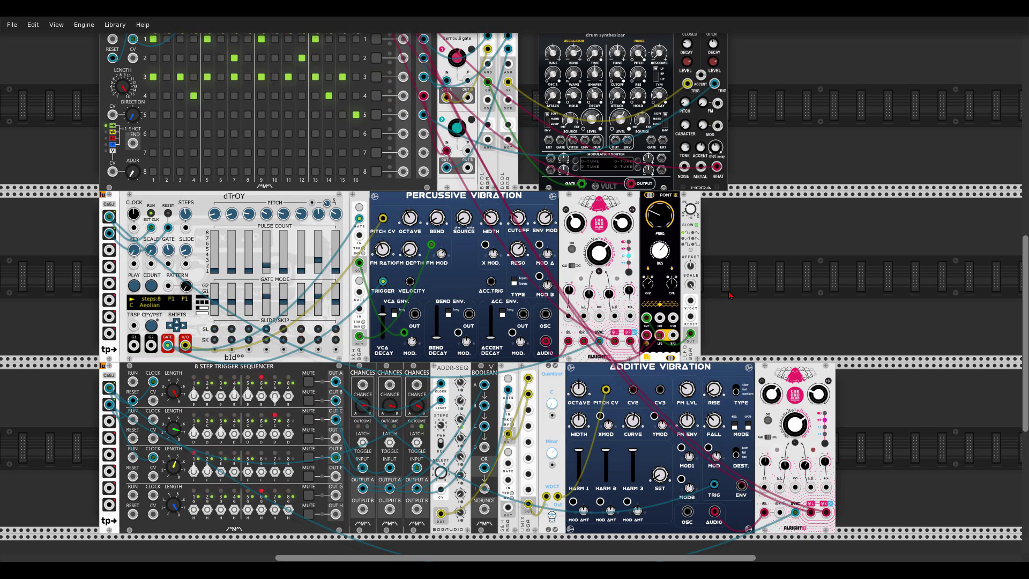
scroll(729, 294, down, 3)
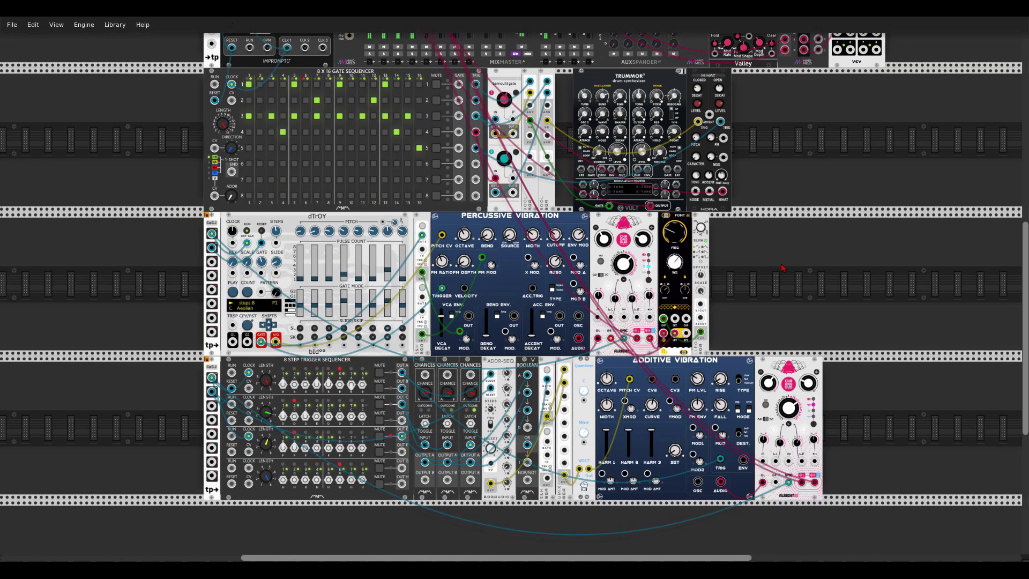
scroll(762, 276, up, 2)
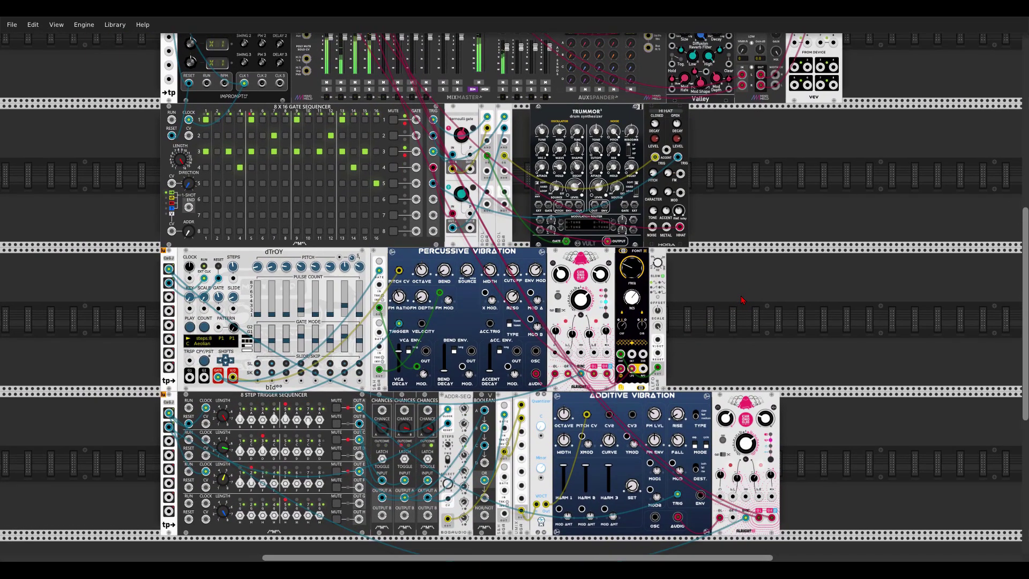
scroll(742, 300, up, 1)
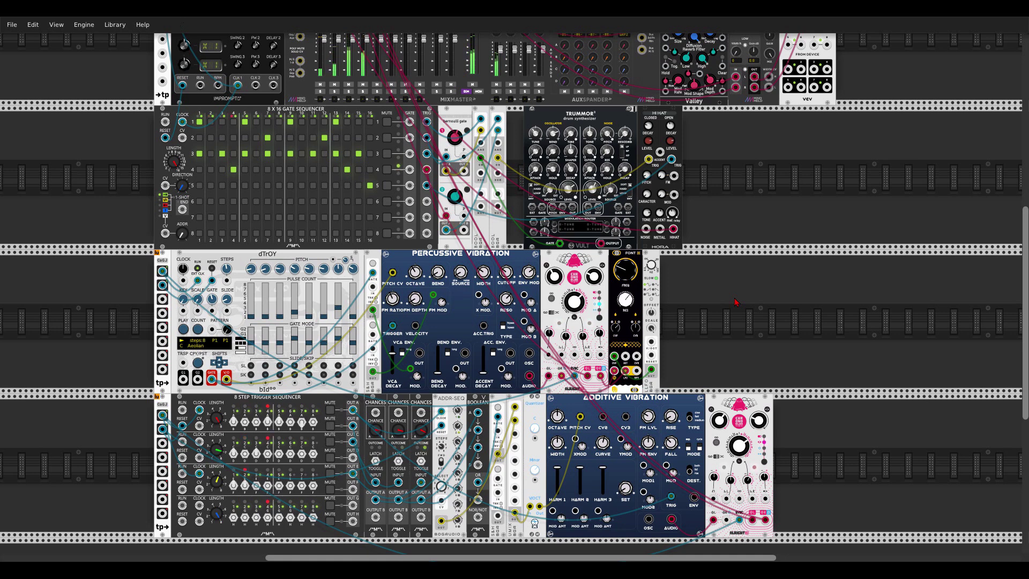